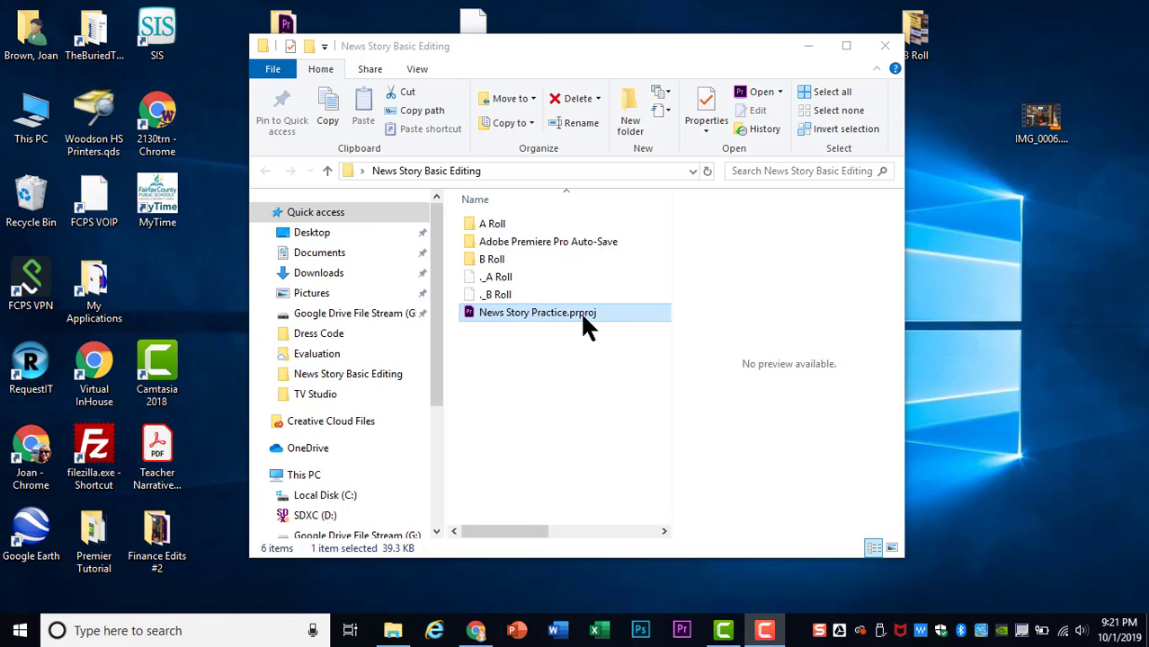
# Step: Open News Story Practice.prproj so the Reporter at Crime Scene sequence loads on the timeline
pyautogui.doubleClick(551, 320)
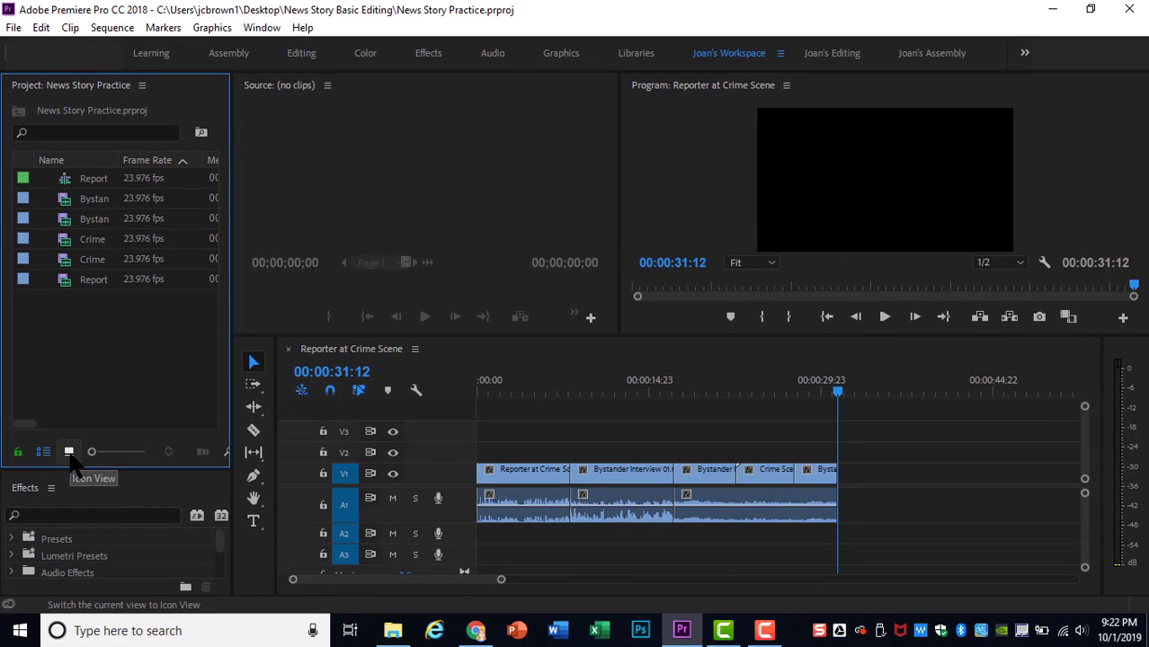
# Step: Switch the Project panel to Icon View and check each clip thumbnail's usage and audio badges
pyautogui.click(69, 452)
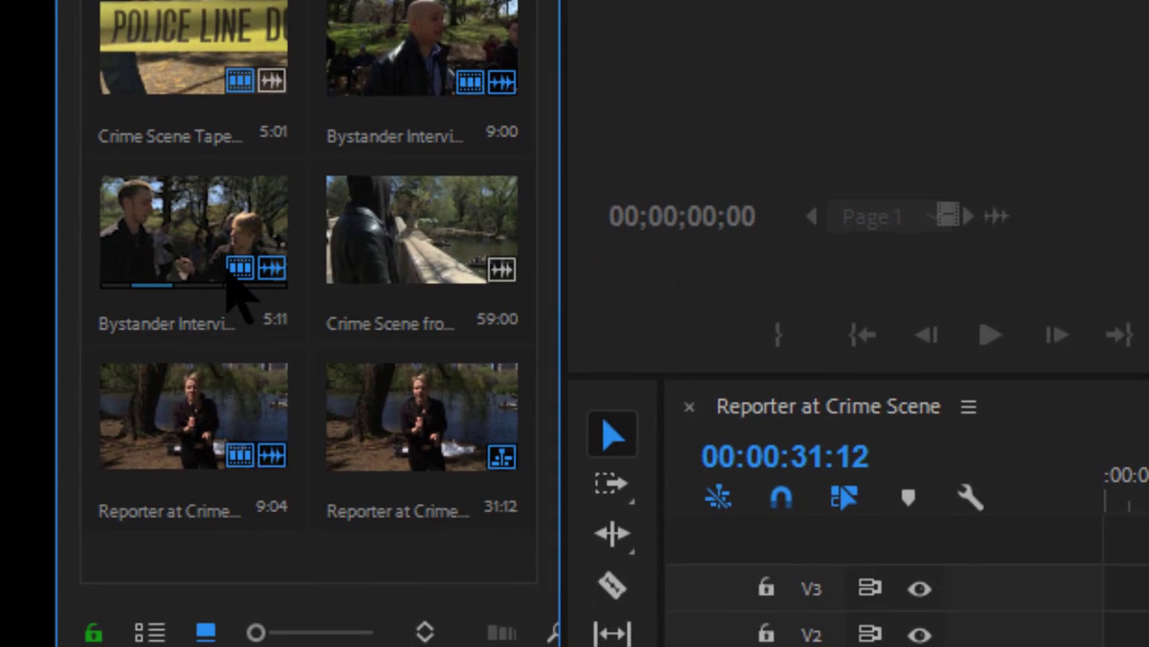
pyautogui.moveTo(236, 278)
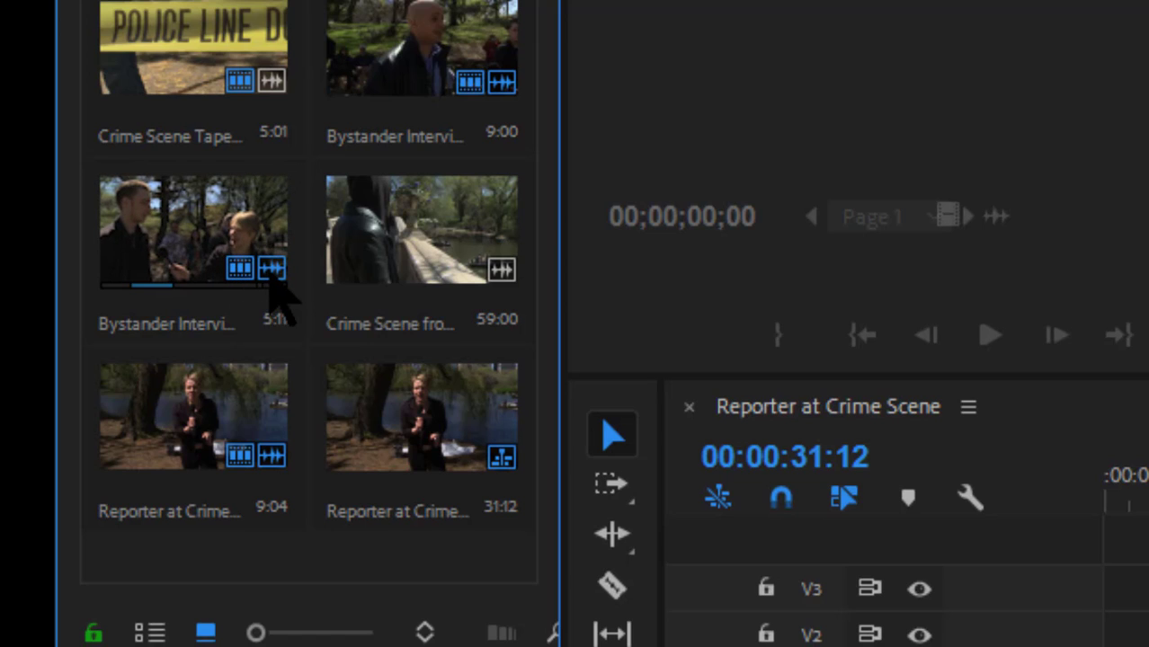
pyautogui.moveTo(271, 285)
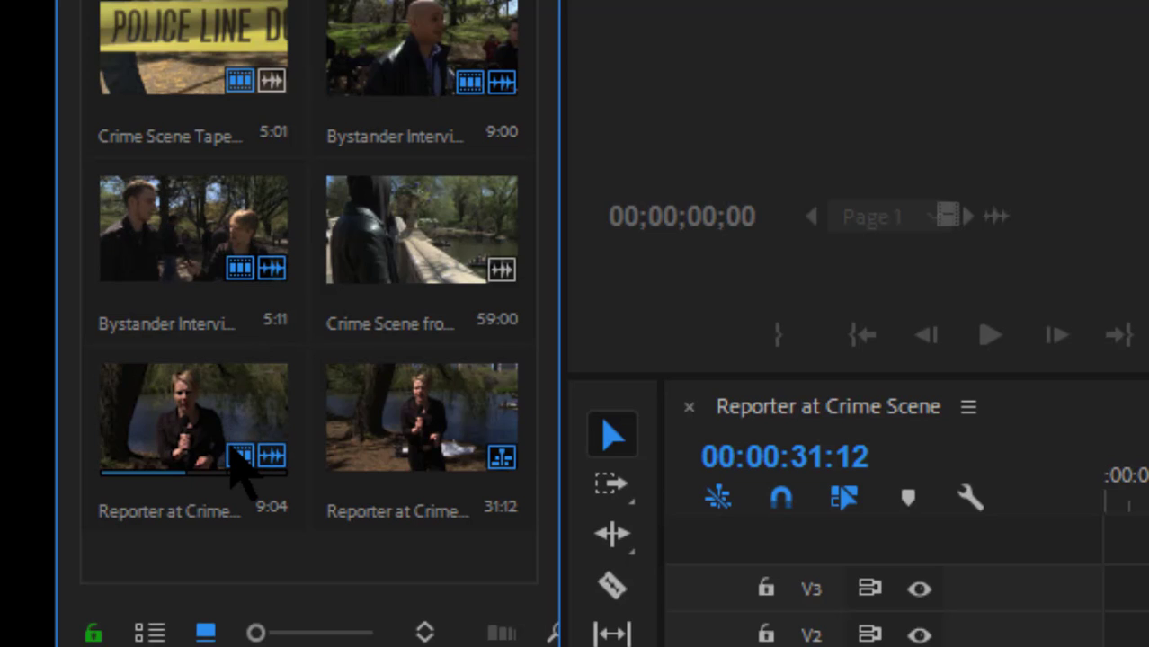
pyautogui.moveTo(274, 458)
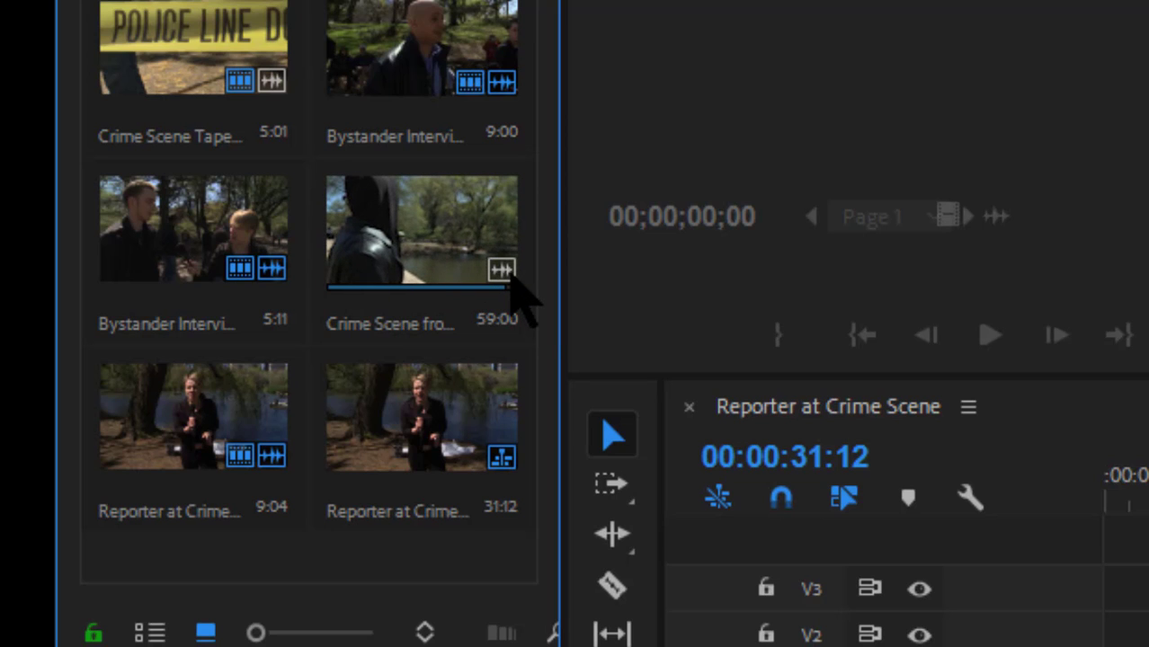
pyautogui.moveTo(512, 281)
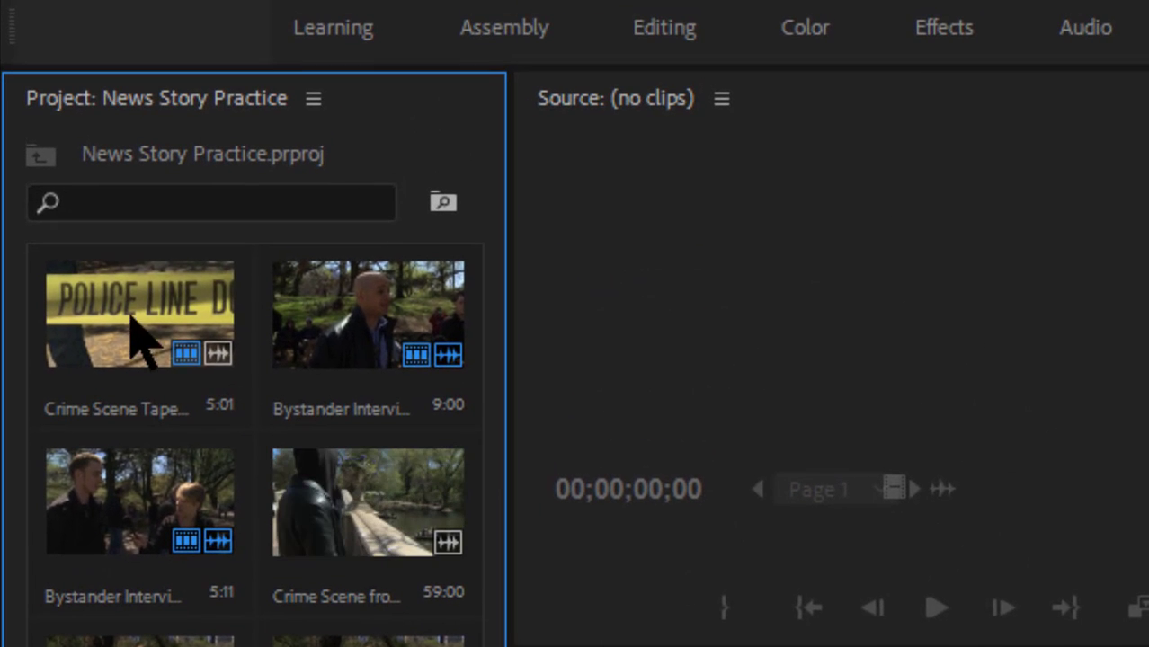
pyautogui.moveTo(185, 364)
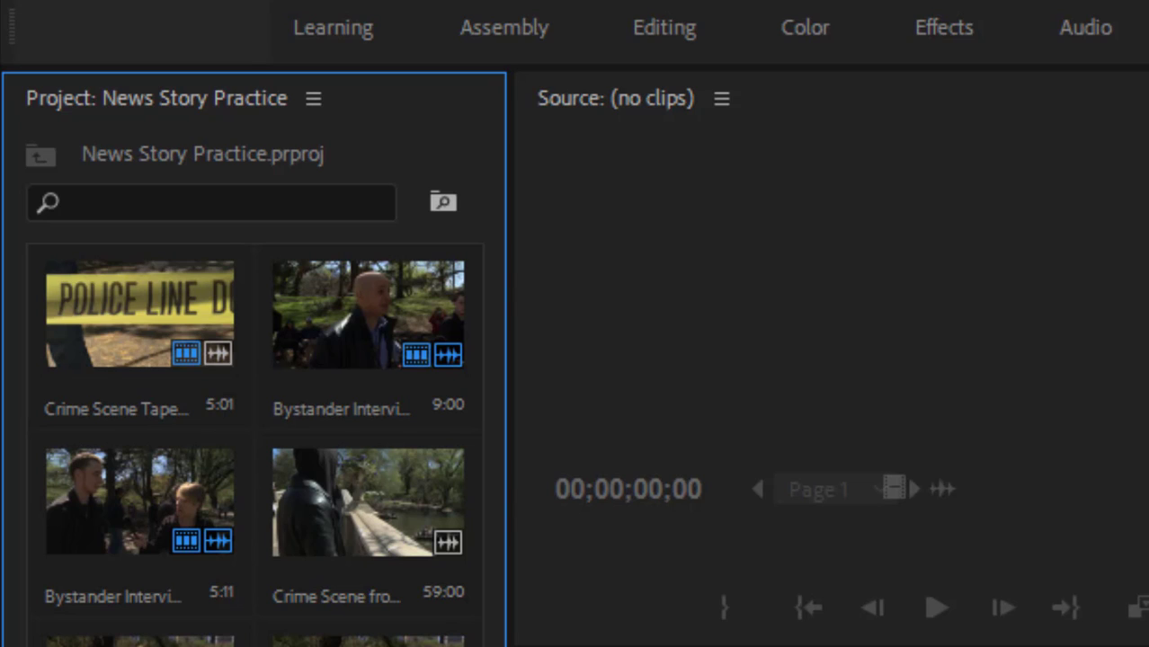
# Step: Return the Project panel to List View with a wider Name column, maximizing then restoring it
pyautogui.hotkey('ctrl', 'pageup')
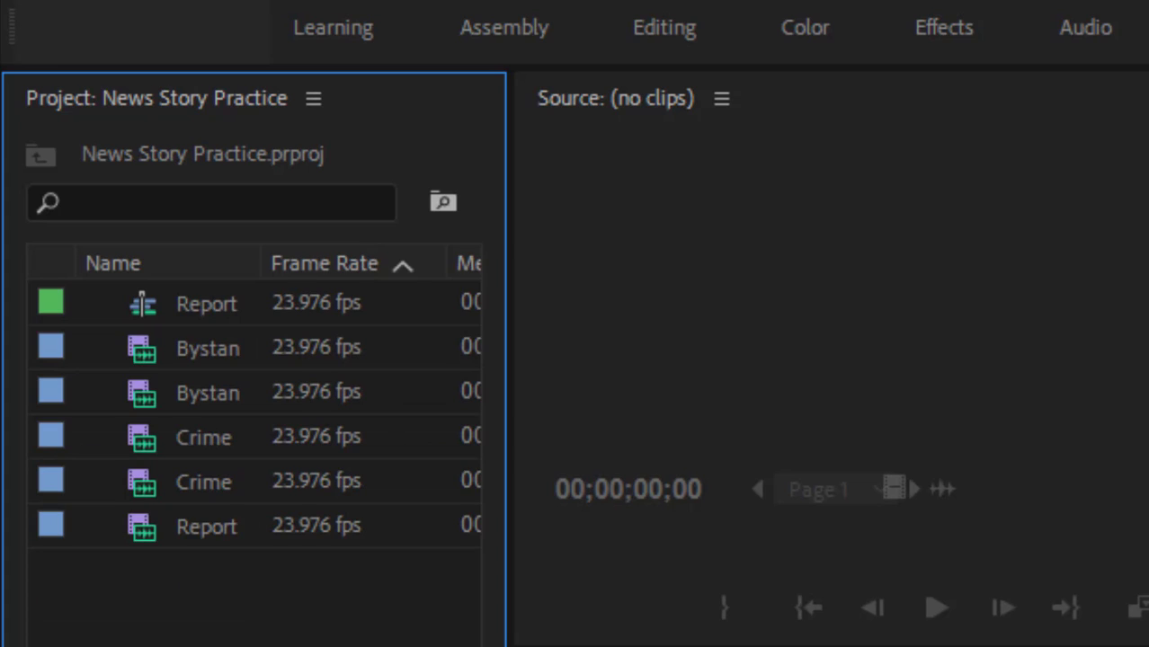
pyautogui.moveTo(261, 263); pyautogui.dragTo(448, 287)
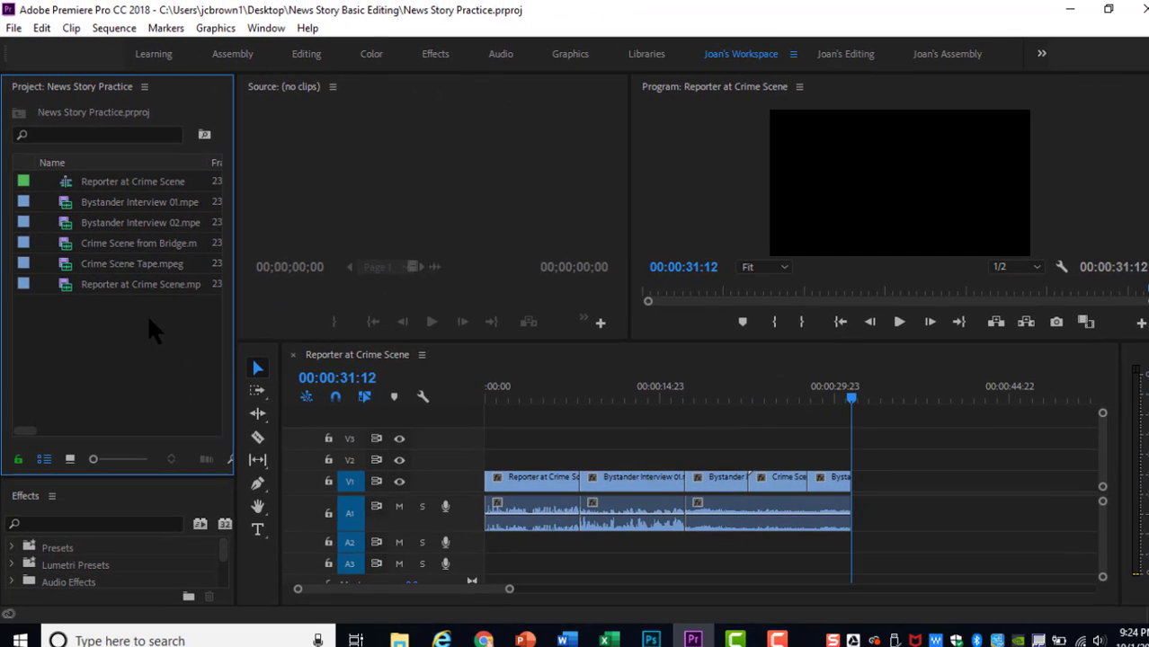
pyautogui.press('`')
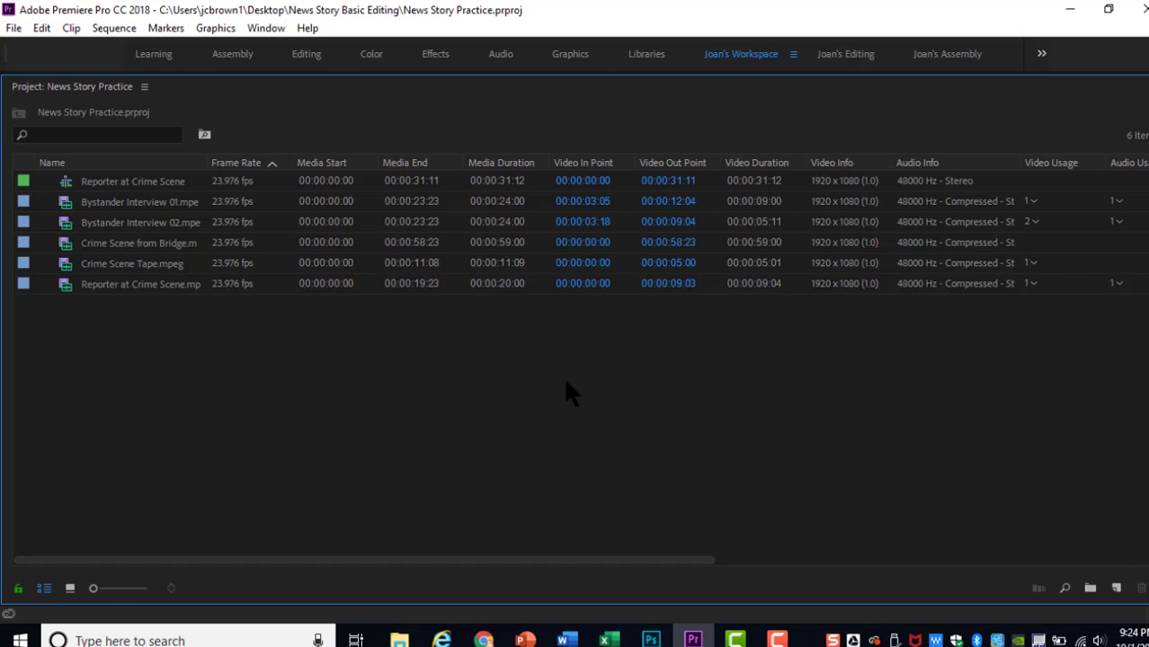
pyautogui.press('`')
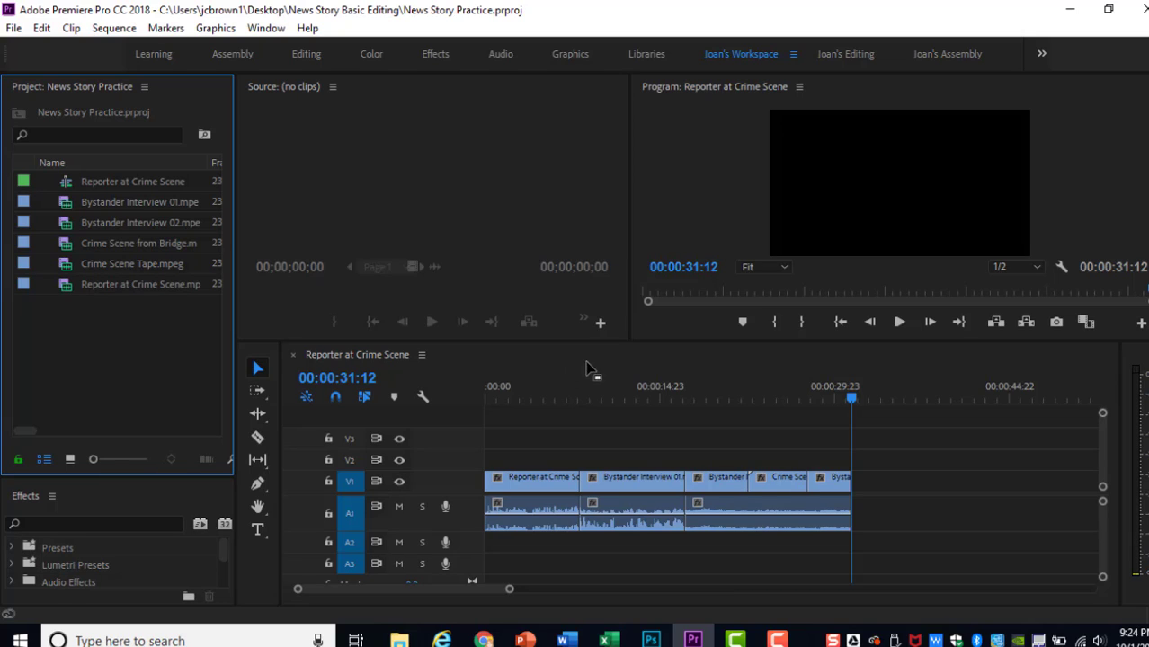
# Step: Maximize the timeline panel to full workspace, then restore it to normal size
pyautogui.click(595, 364)
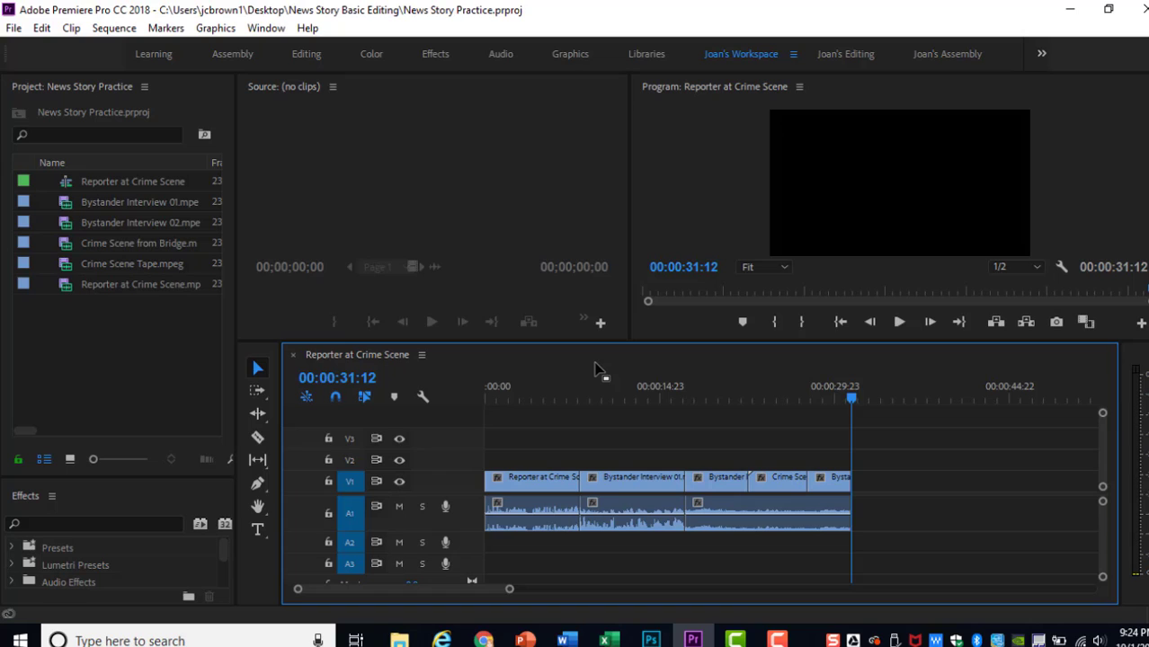
pyautogui.press('`')
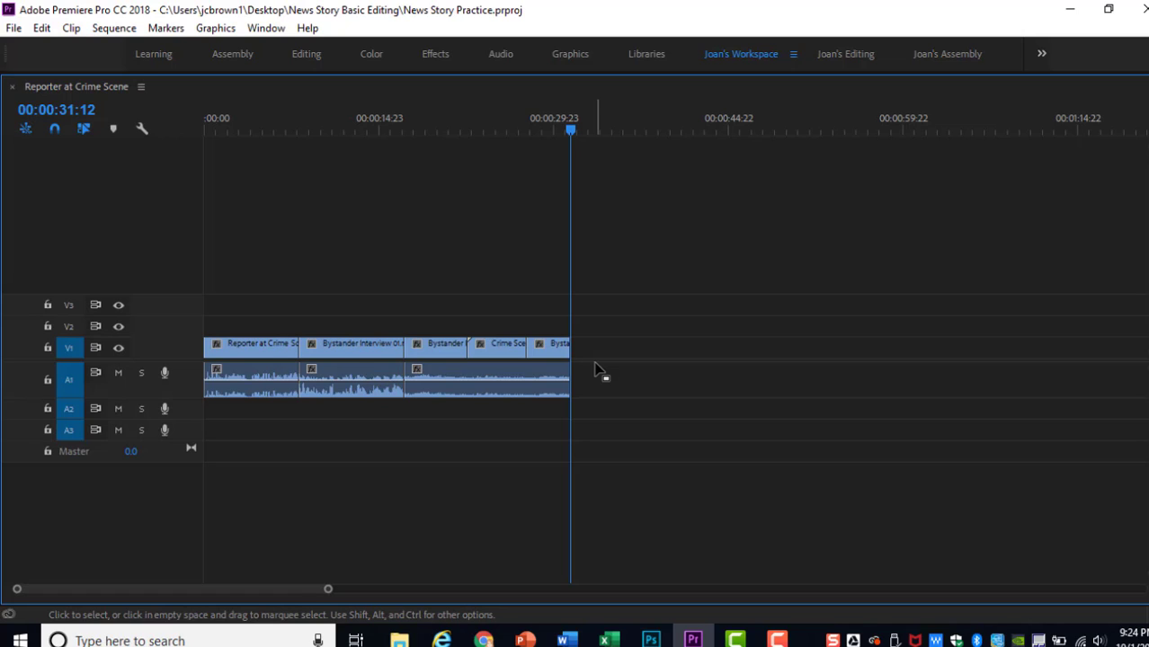
pyautogui.press('`')
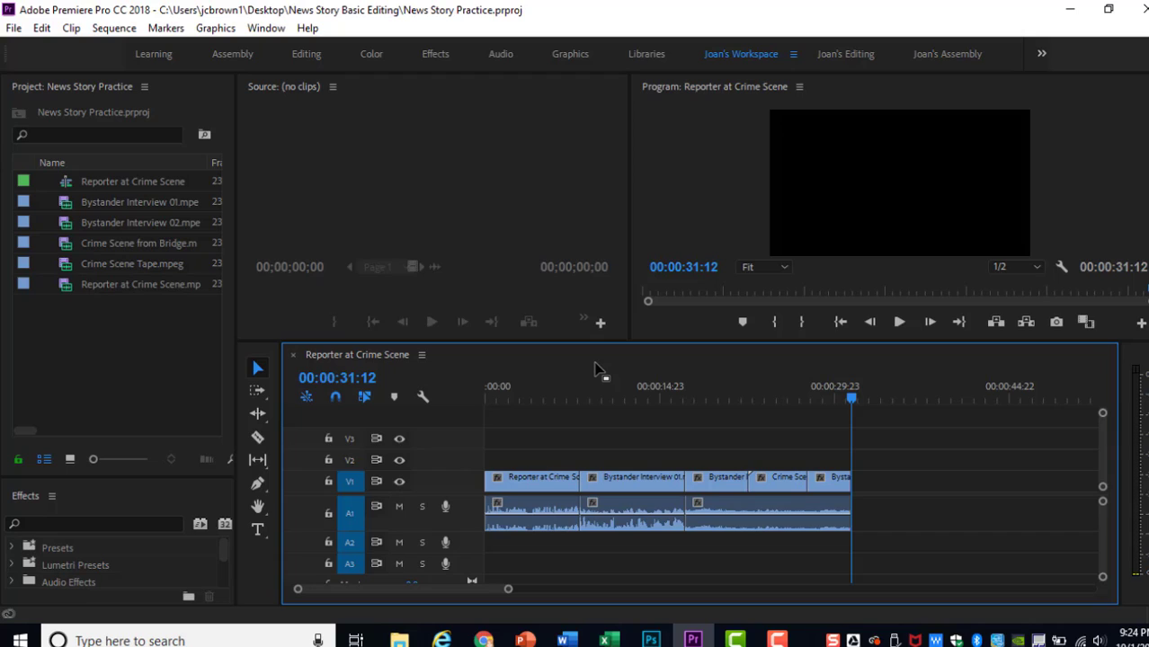
pyautogui.click(108, 329)
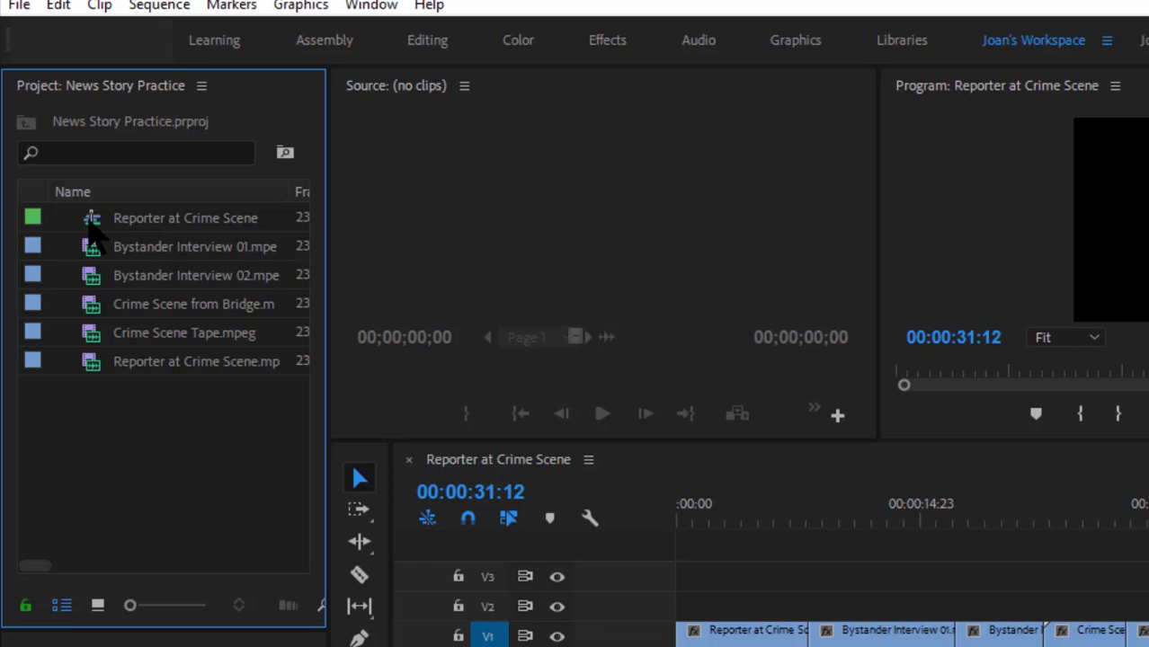
pyautogui.moveTo(88, 224)
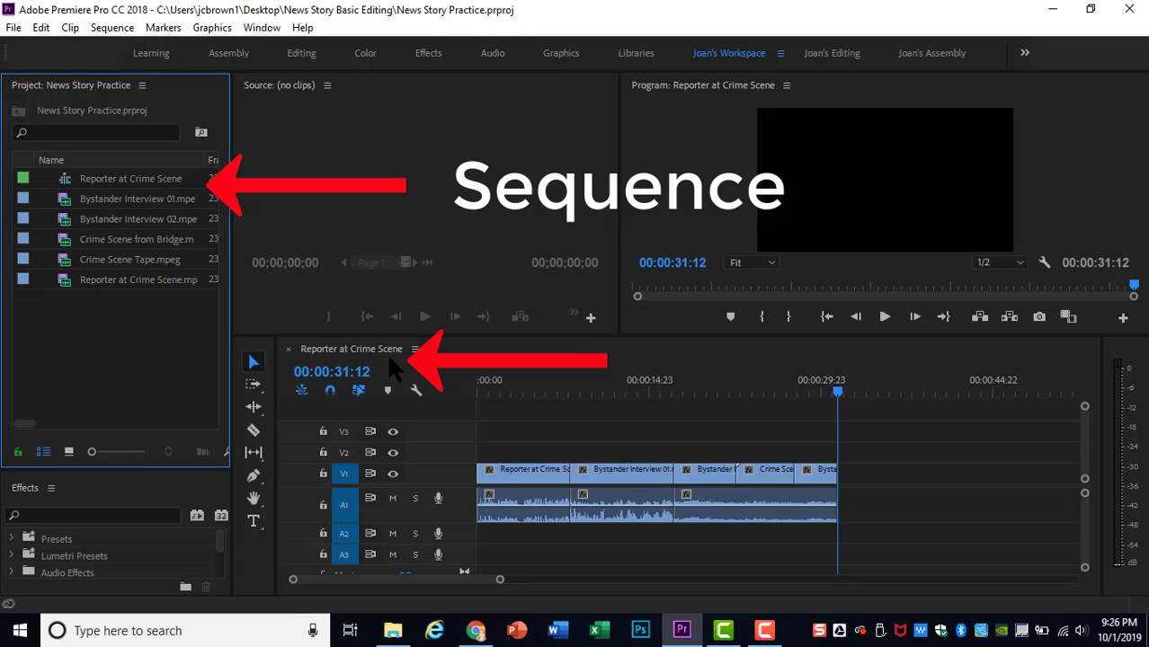
# Step: Open the Reporter at Crime Scene sequence and rename it 'News Story' in the Project panel
pyautogui.rightClick(143, 179)
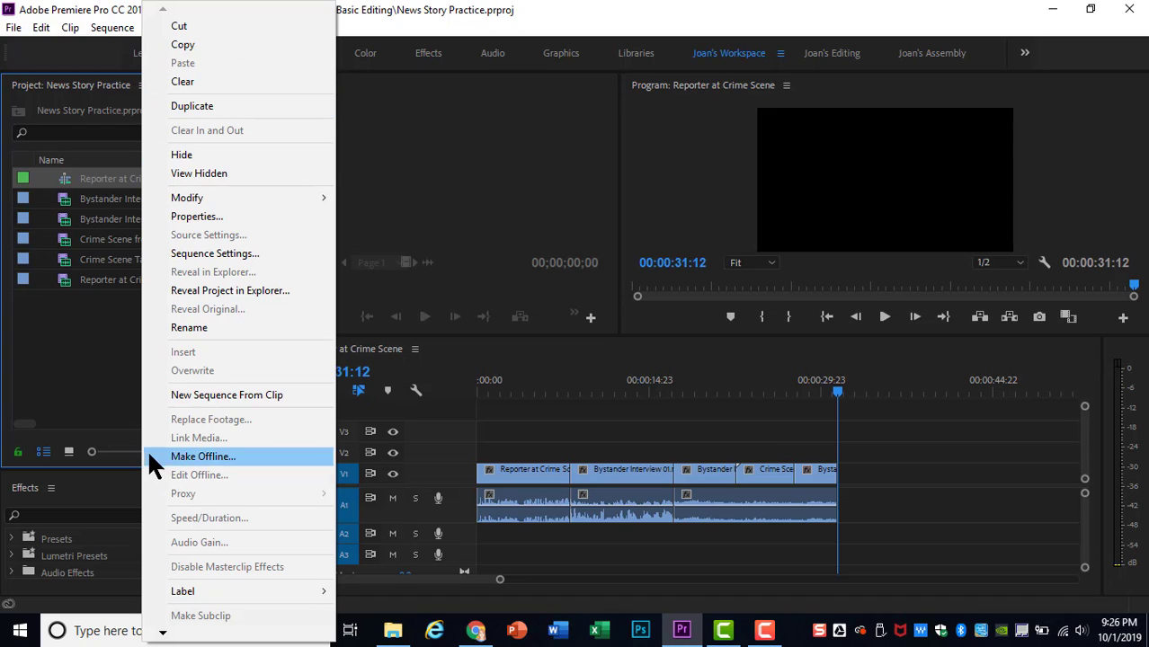
pyautogui.click(99, 332)
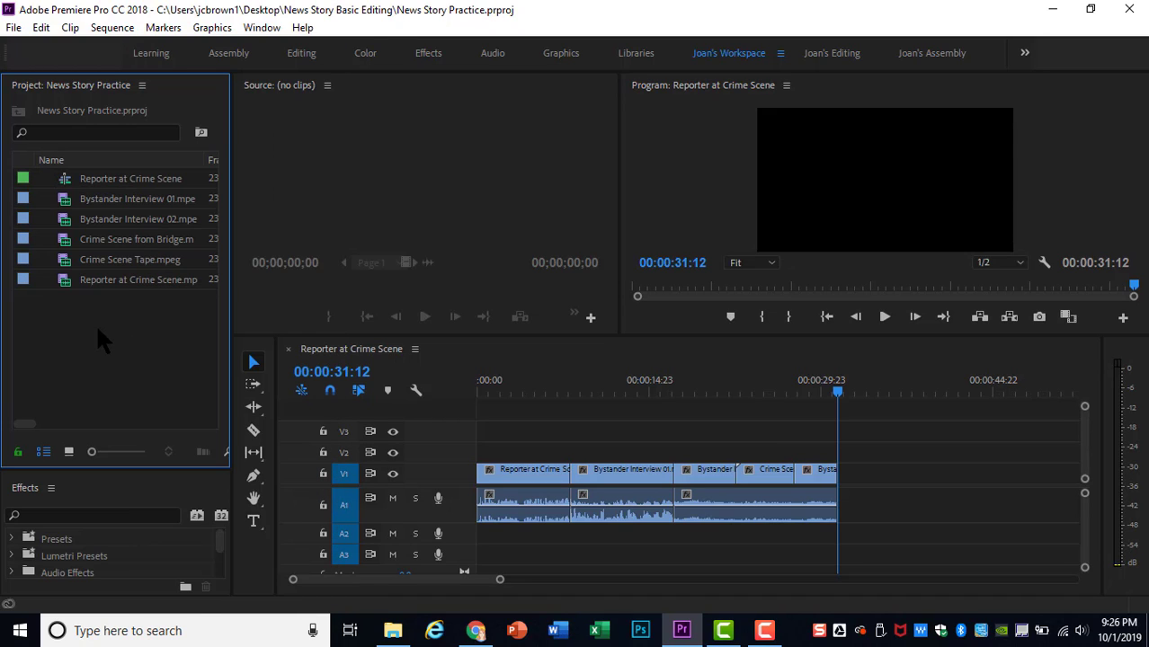
pyautogui.doubleClick(140, 179)
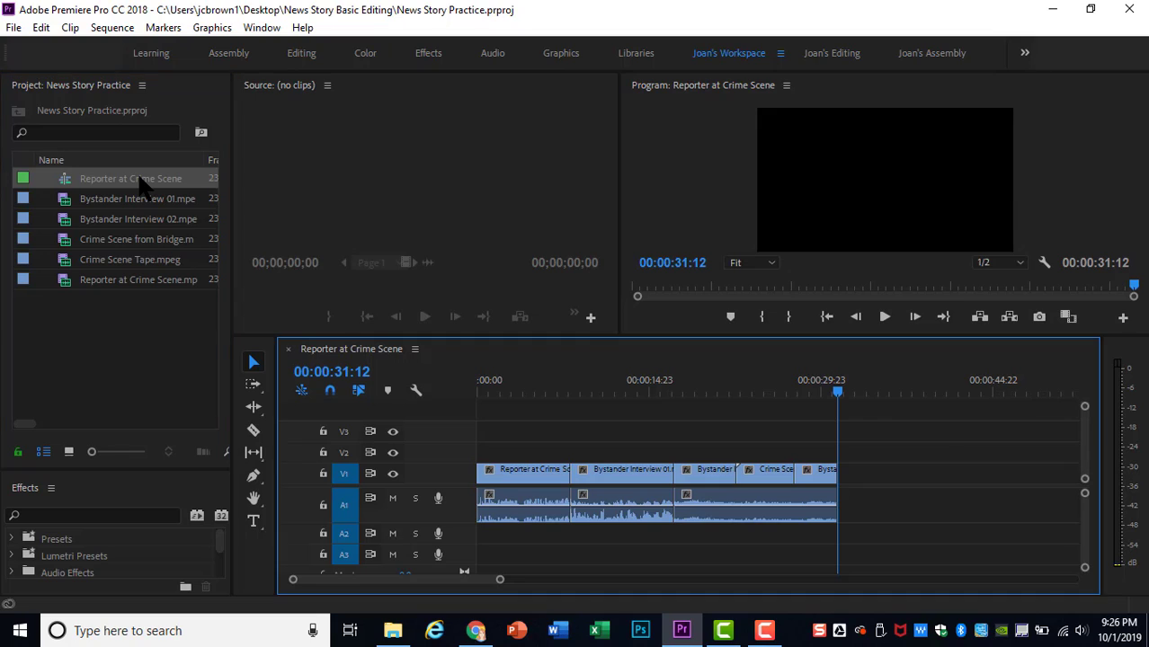
pyautogui.click(141, 180)
pyautogui.click(139, 179)
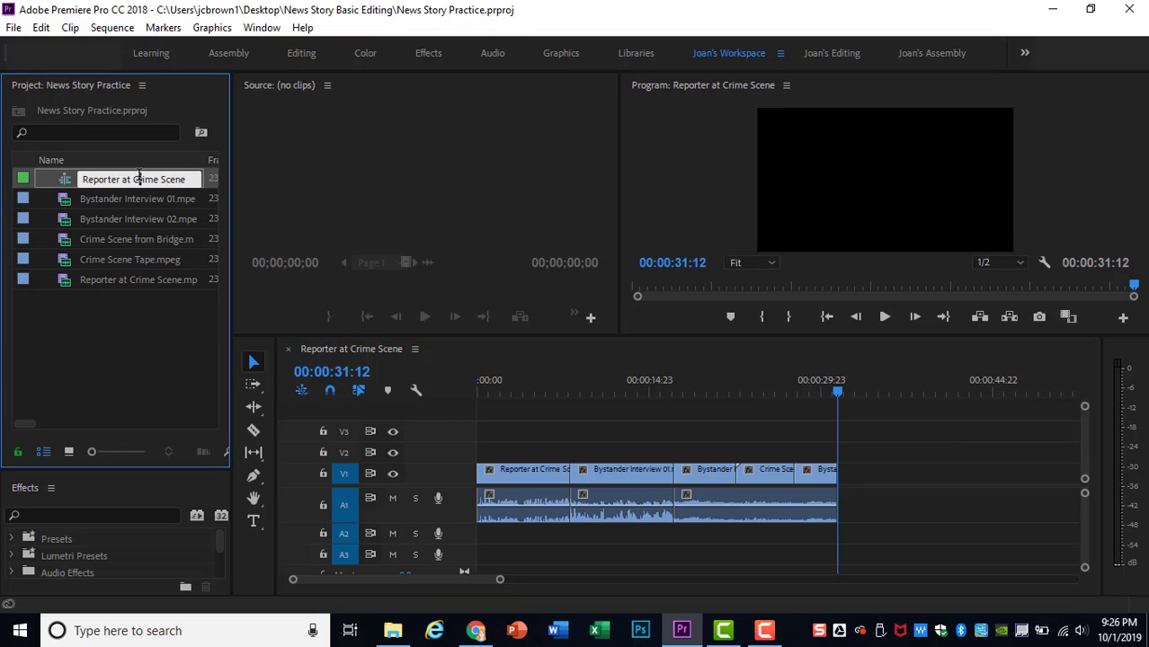
pyautogui.moveTo(189, 180); pyautogui.dragTo(79, 179)
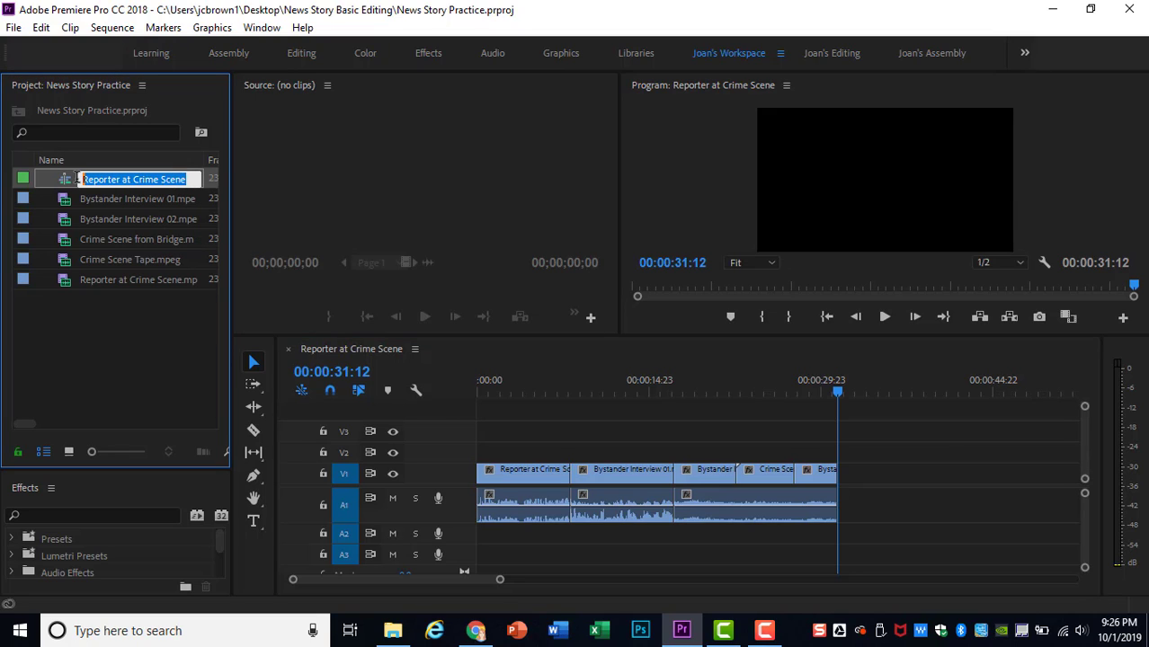
pyautogui.write('New')
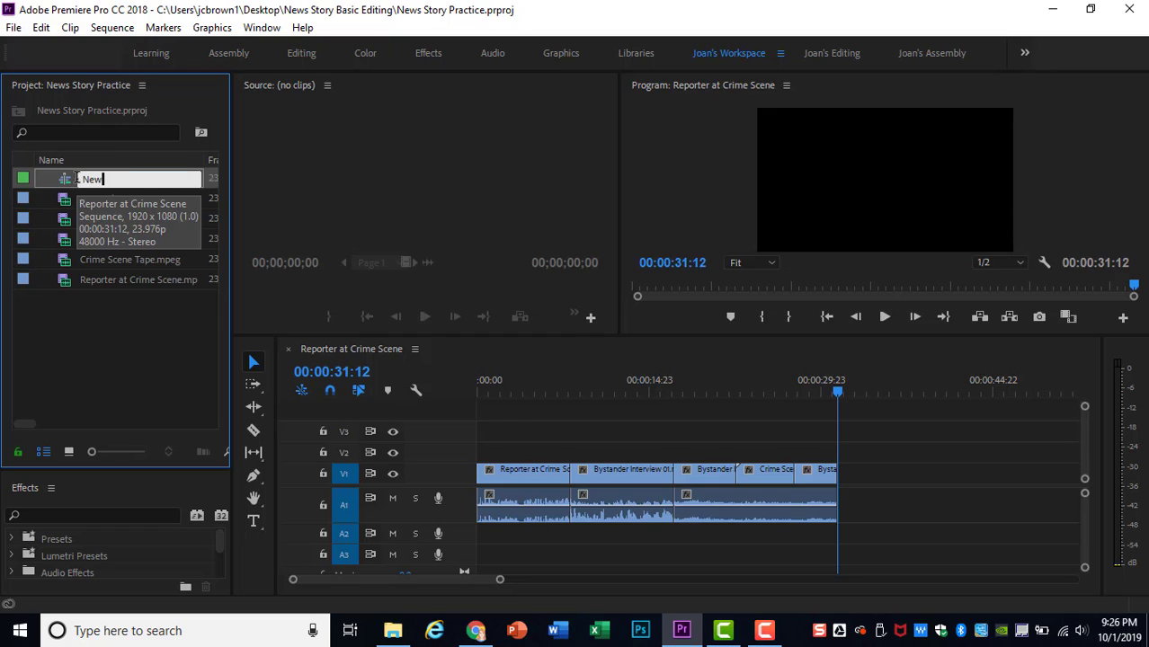
pyautogui.write('s Story')
pyautogui.click(98, 322)
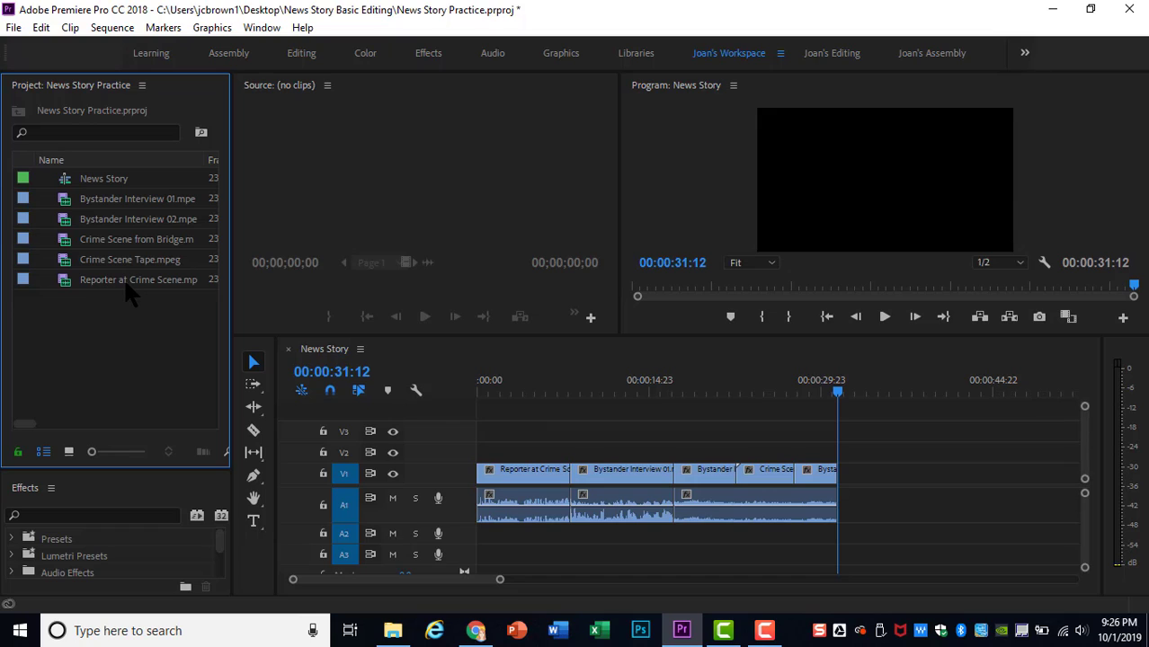
# Step: Load the Reporter at Crime Scene clip in the Source Monitor and mark an In point at 9:04
pyautogui.moveTo(128, 284); pyautogui.dragTo(377, 163)
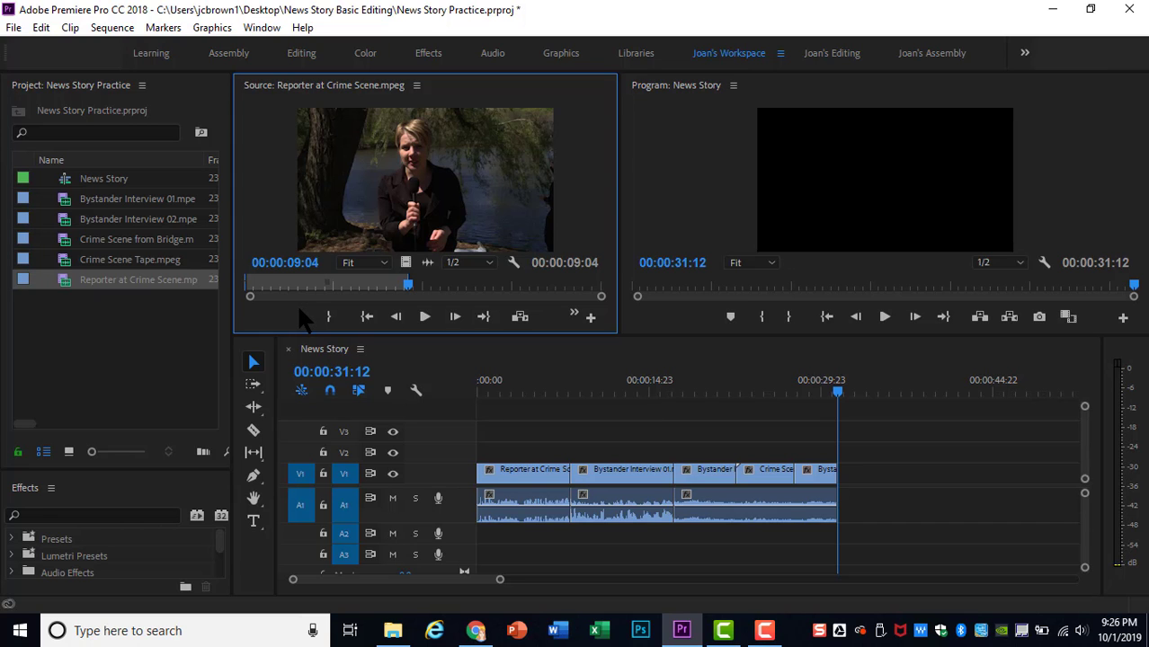
pyautogui.press('`')
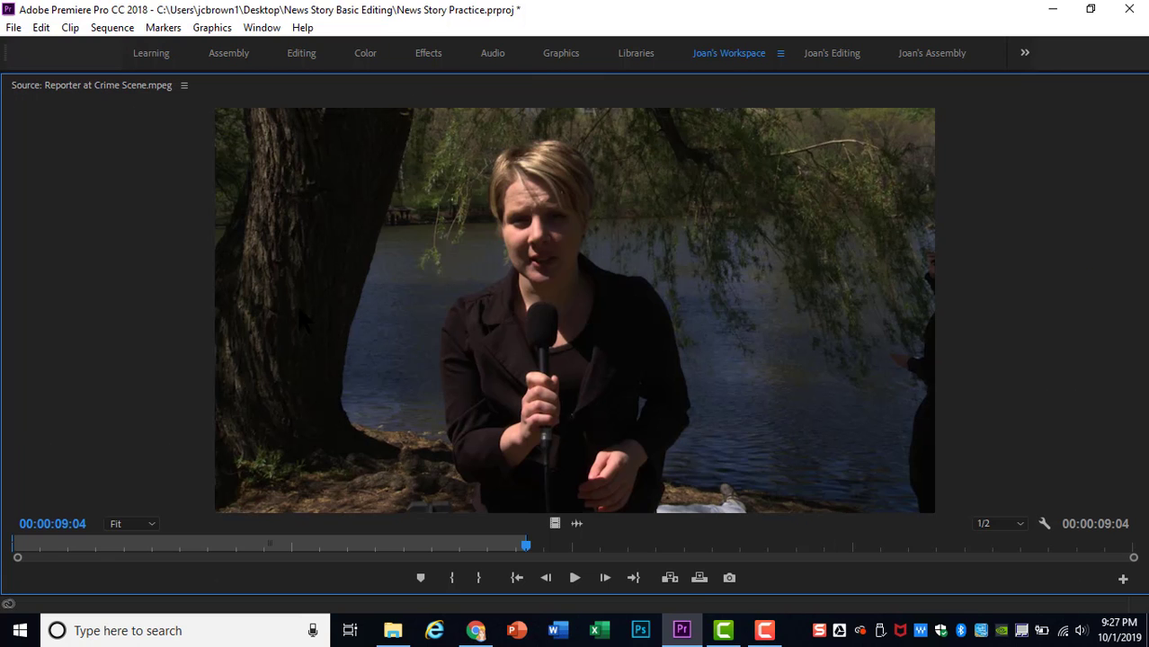
pyautogui.click(575, 578)
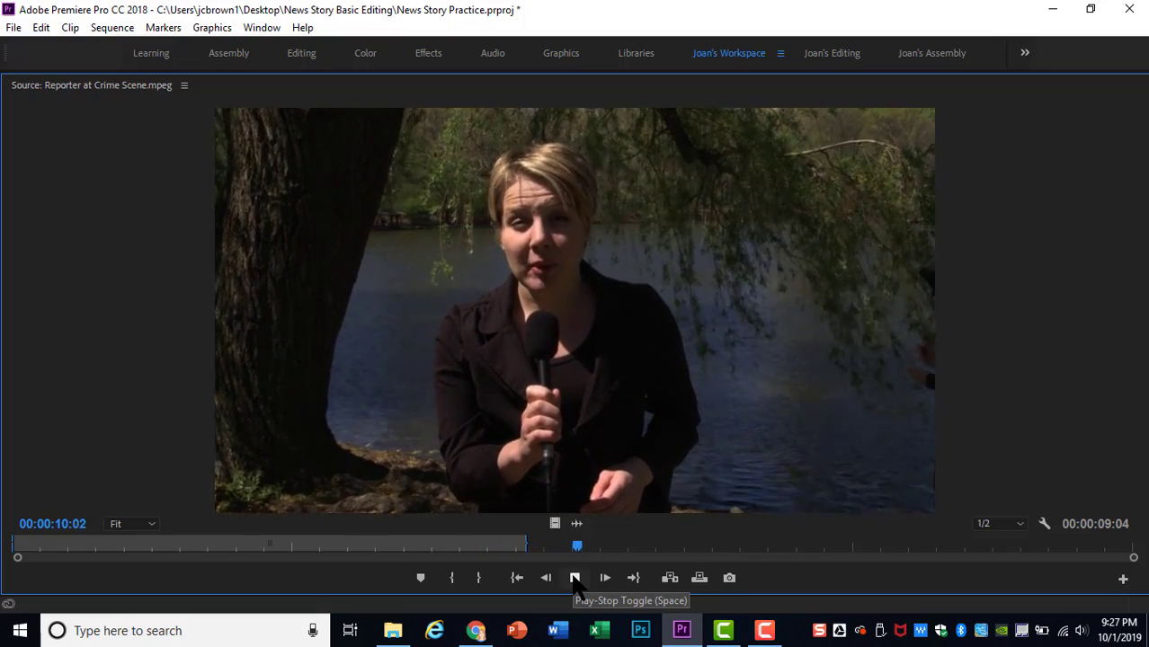
pyautogui.click(575, 578)
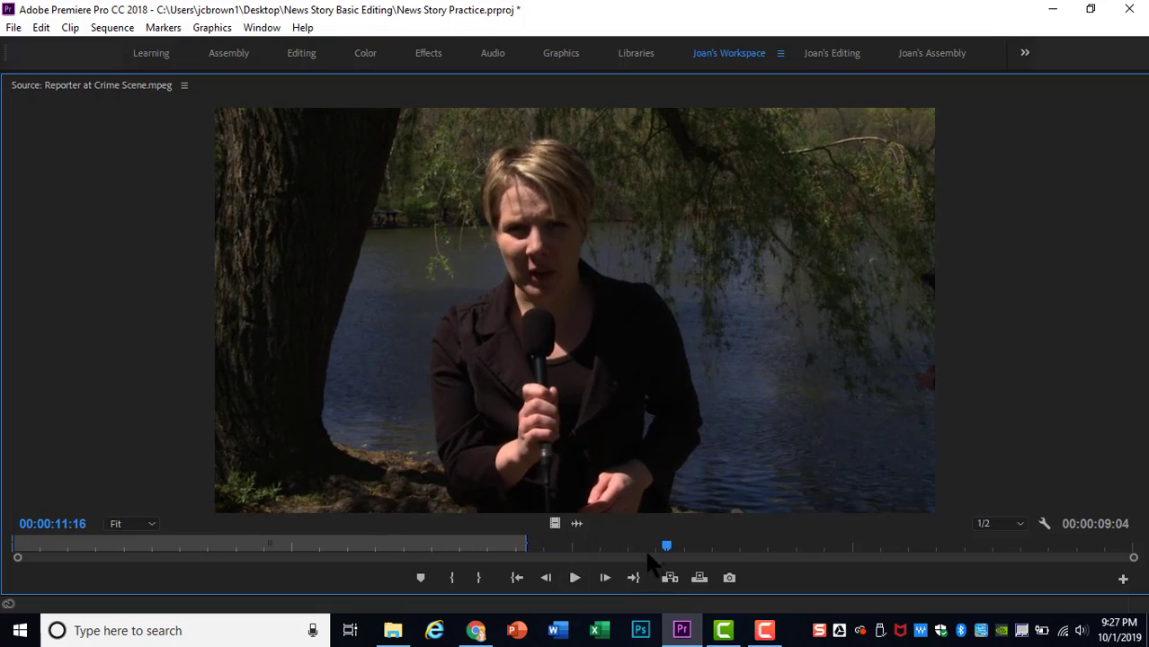
pyautogui.moveTo(666, 549); pyautogui.dragTo(528, 556)
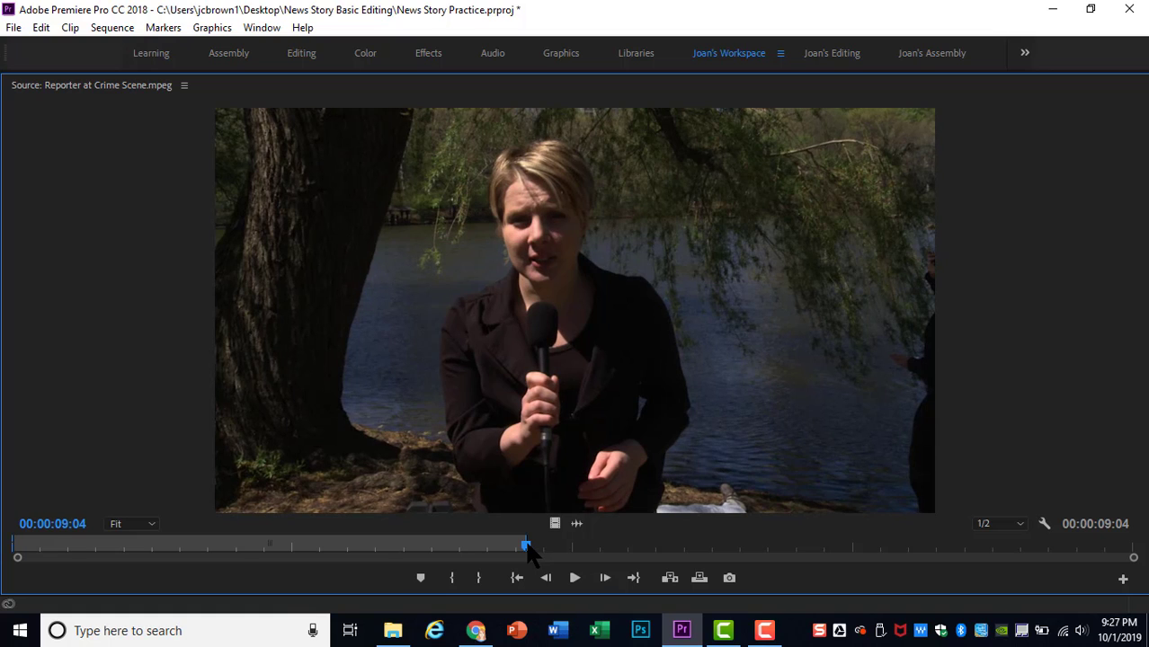
pyautogui.press('i')
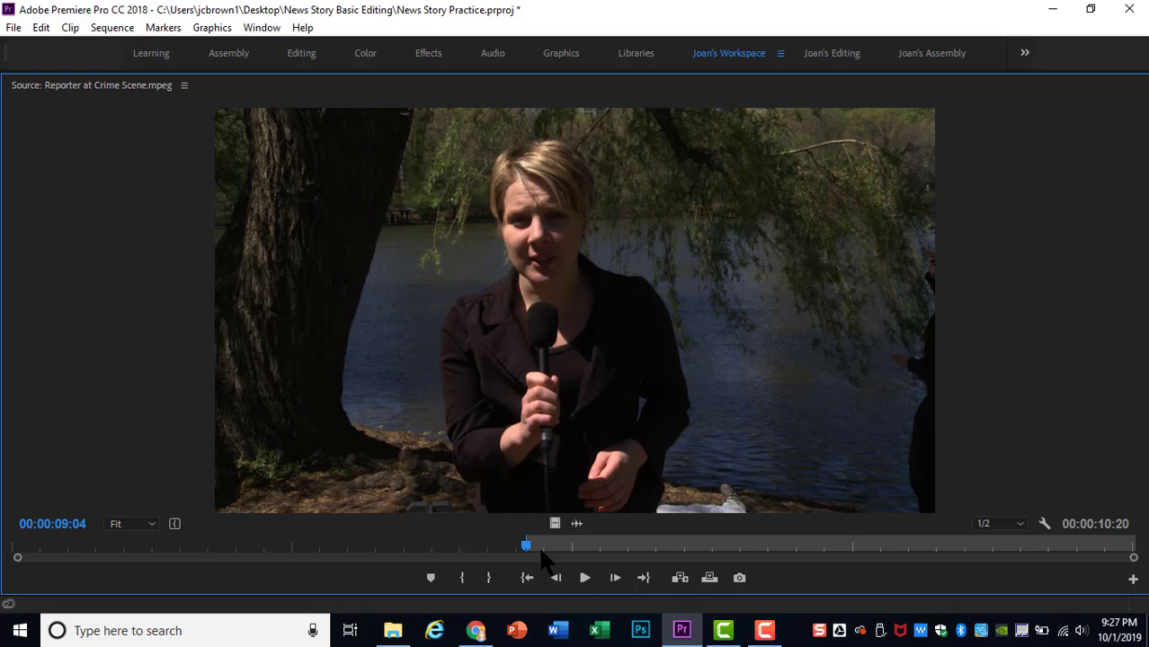
# Step: Set the clip's Out point at 00:00:14:22, then restore the normal panel layout
pyautogui.click(584, 578)
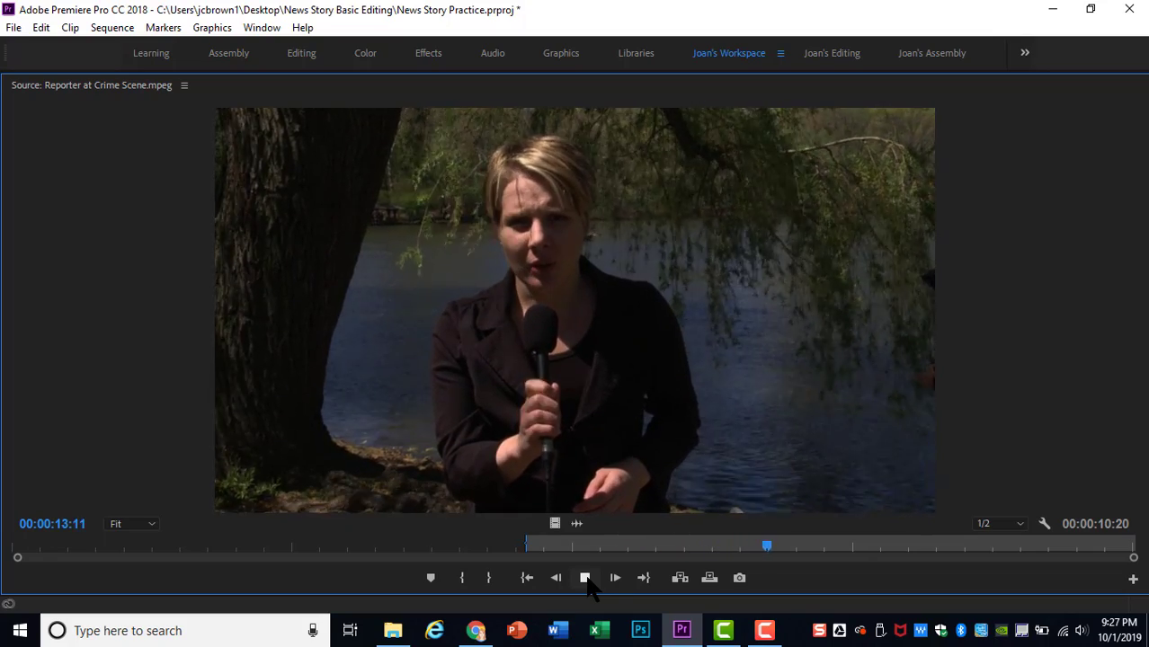
pyautogui.click(586, 578)
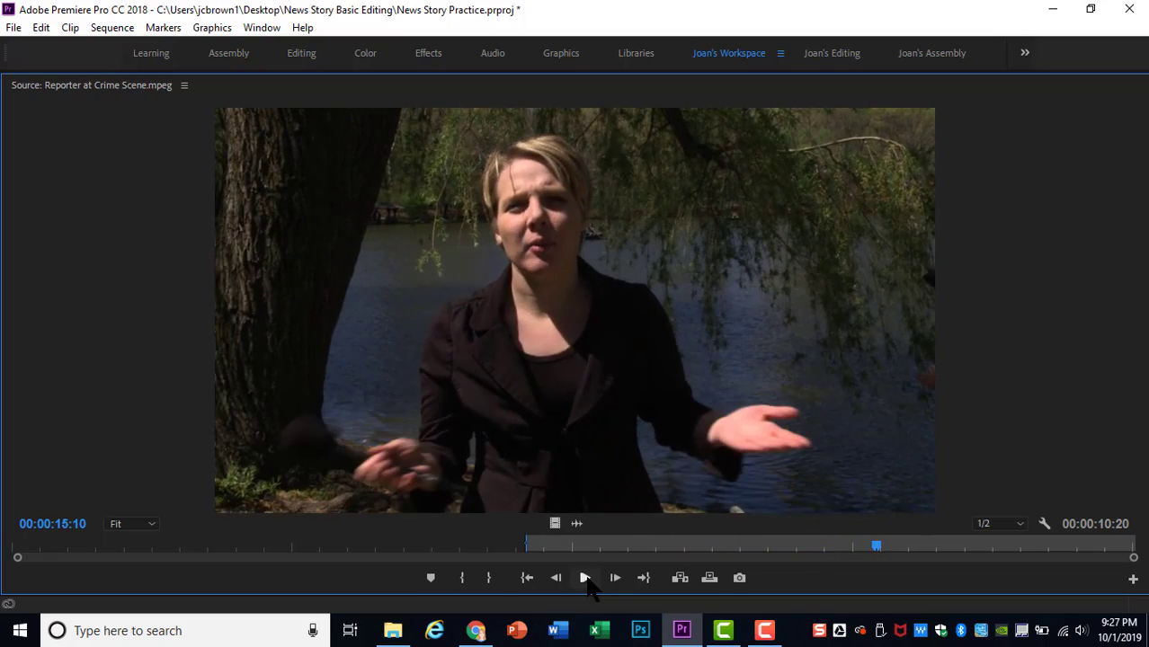
pyautogui.moveTo(871, 547); pyautogui.dragTo(842, 547)
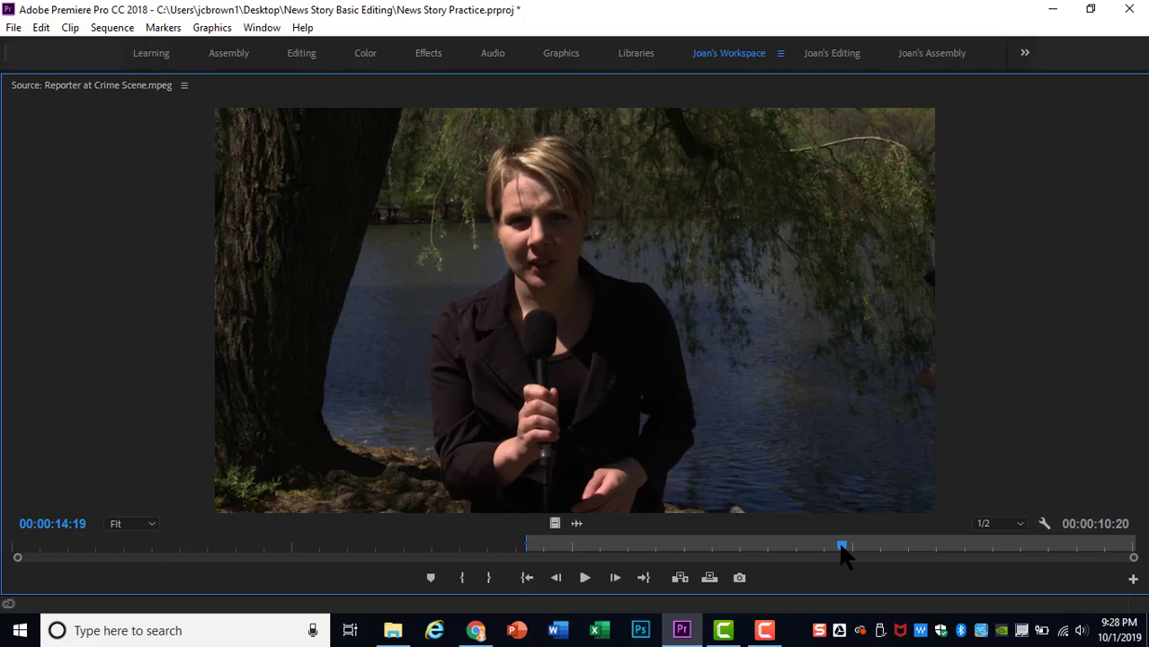
pyautogui.press('Right')
pyautogui.press('Right')
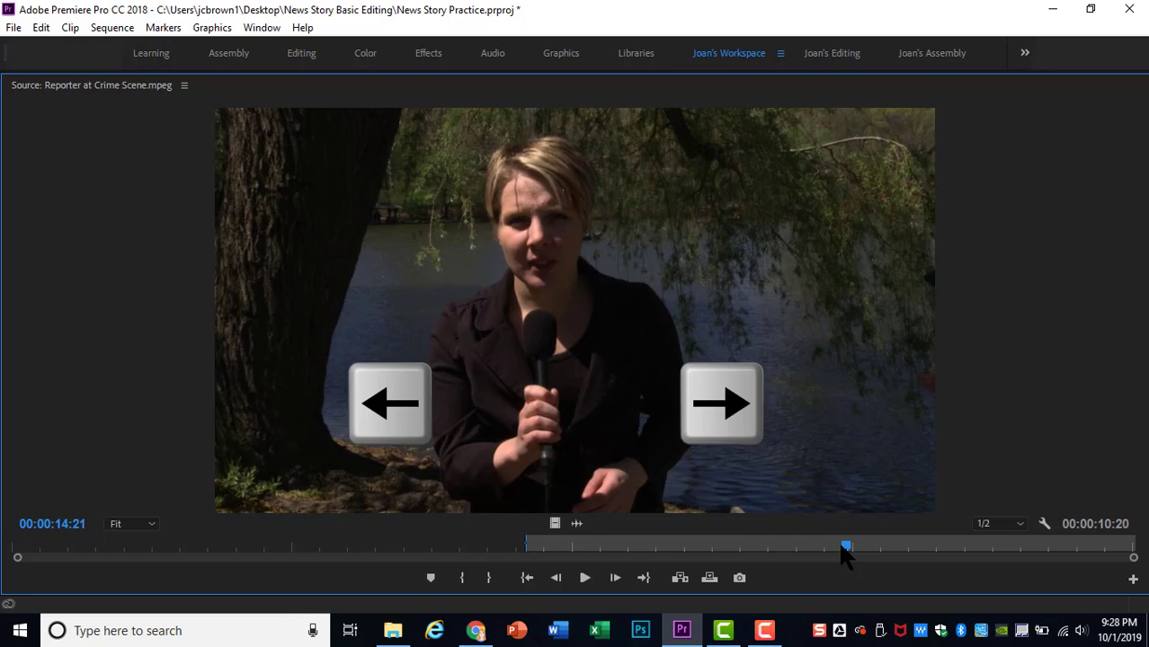
pyautogui.press('Left')
pyautogui.press('Left')
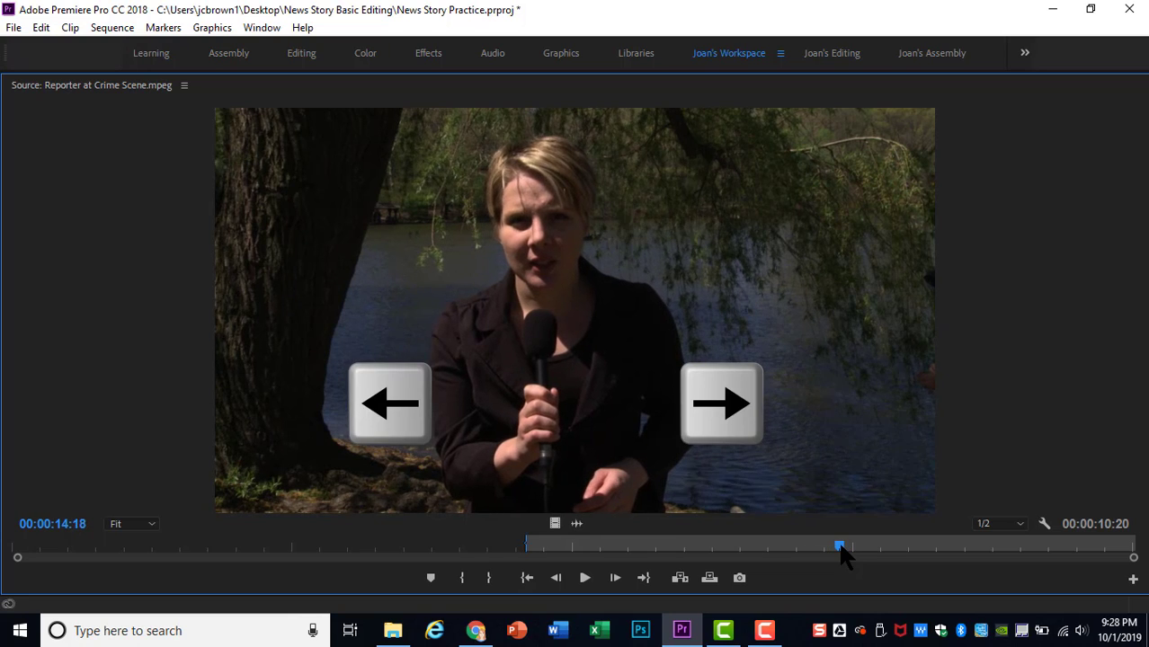
pyautogui.press('Right')
pyautogui.press('Right')
pyautogui.press('Right')
pyautogui.press('Right')
pyautogui.press('Right')
pyautogui.press('Right')
pyautogui.press('Right')
pyautogui.press('Right')
pyautogui.press('Right')
pyautogui.press('Right')
pyautogui.press('Right')
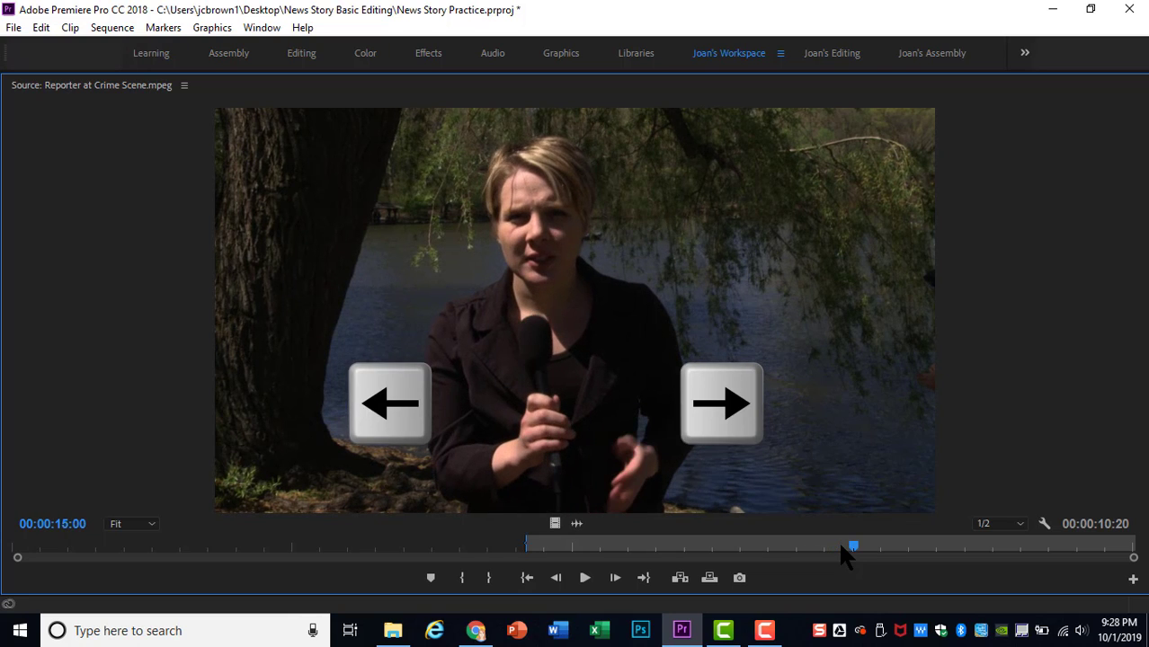
pyautogui.press('Left')
pyautogui.press('Left')
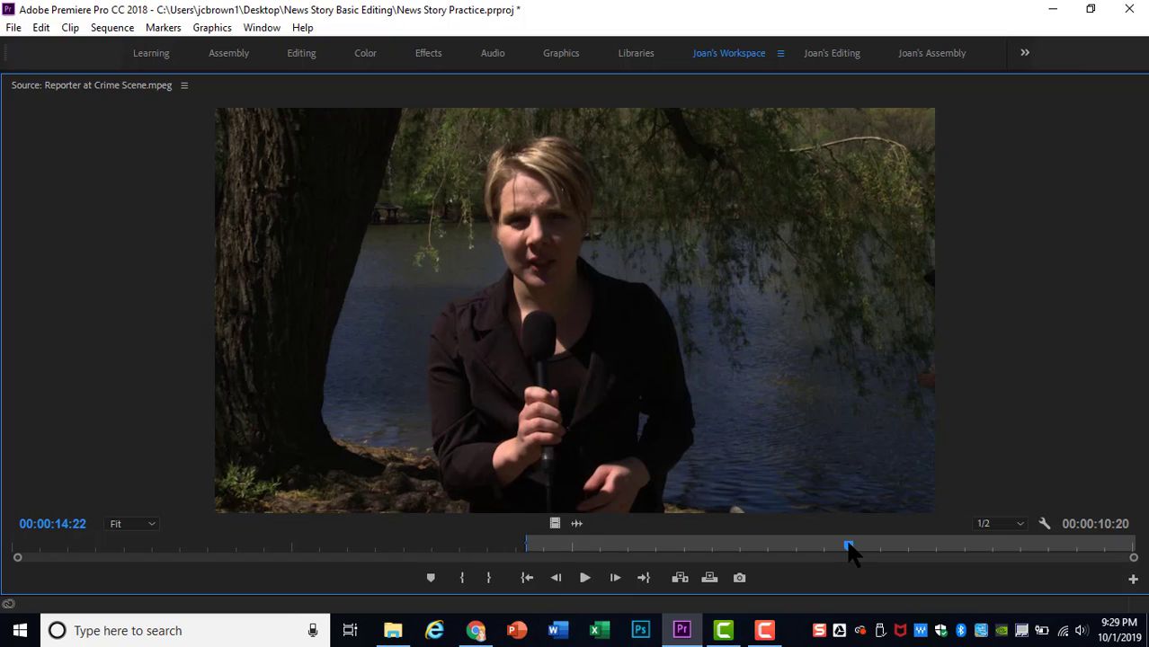
pyautogui.press('o')
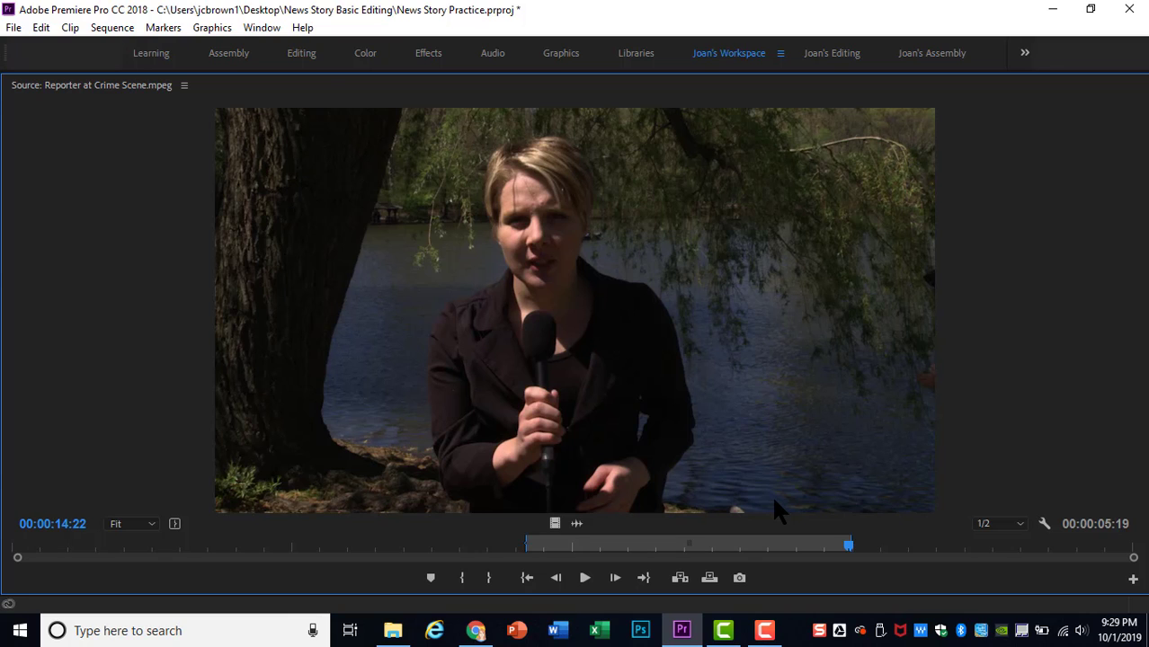
pyautogui.press('`')
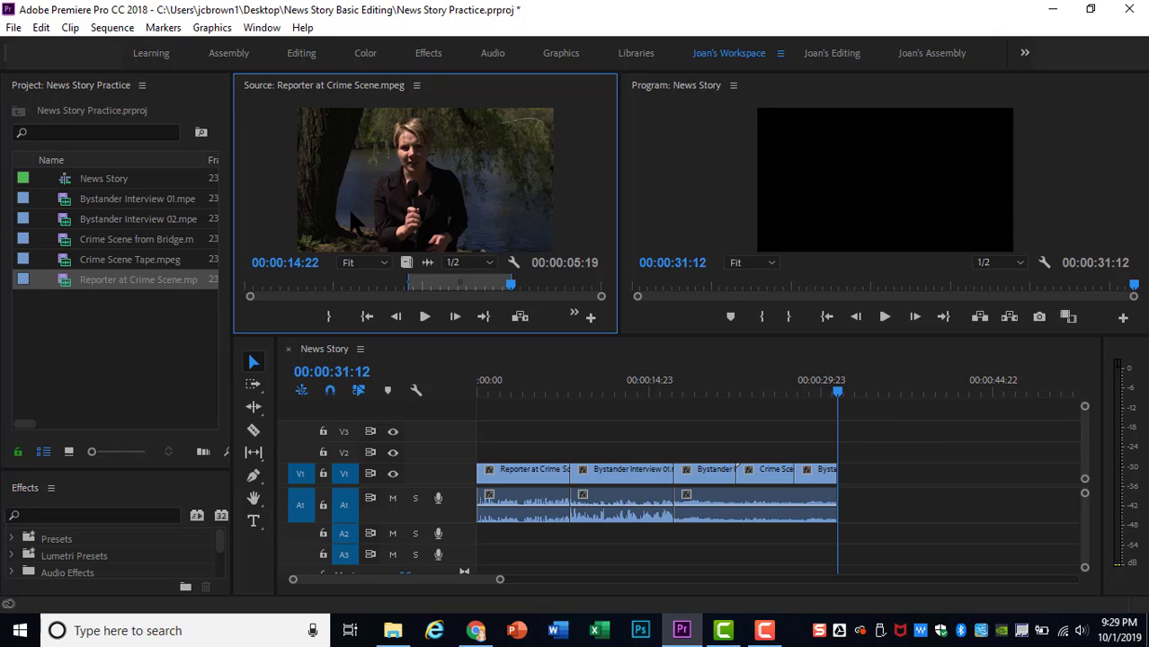
# Step: Make a subclip named 'Outro' from the marked range using Clip > Make Subclip
pyautogui.click(71, 28)
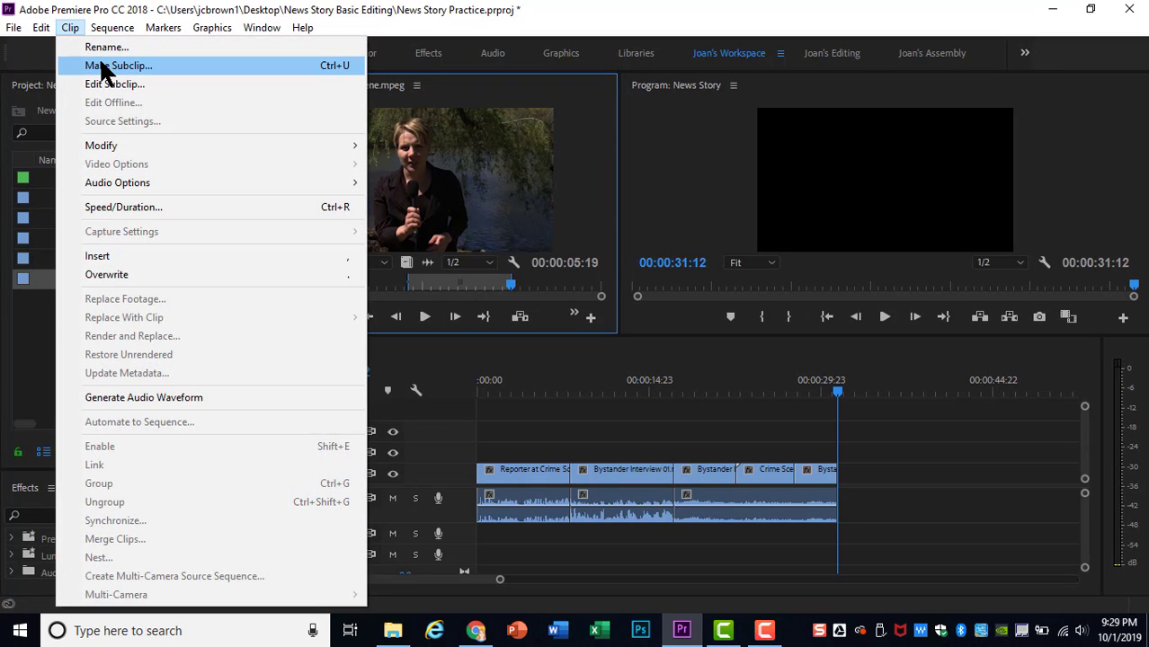
pyautogui.click(245, 63)
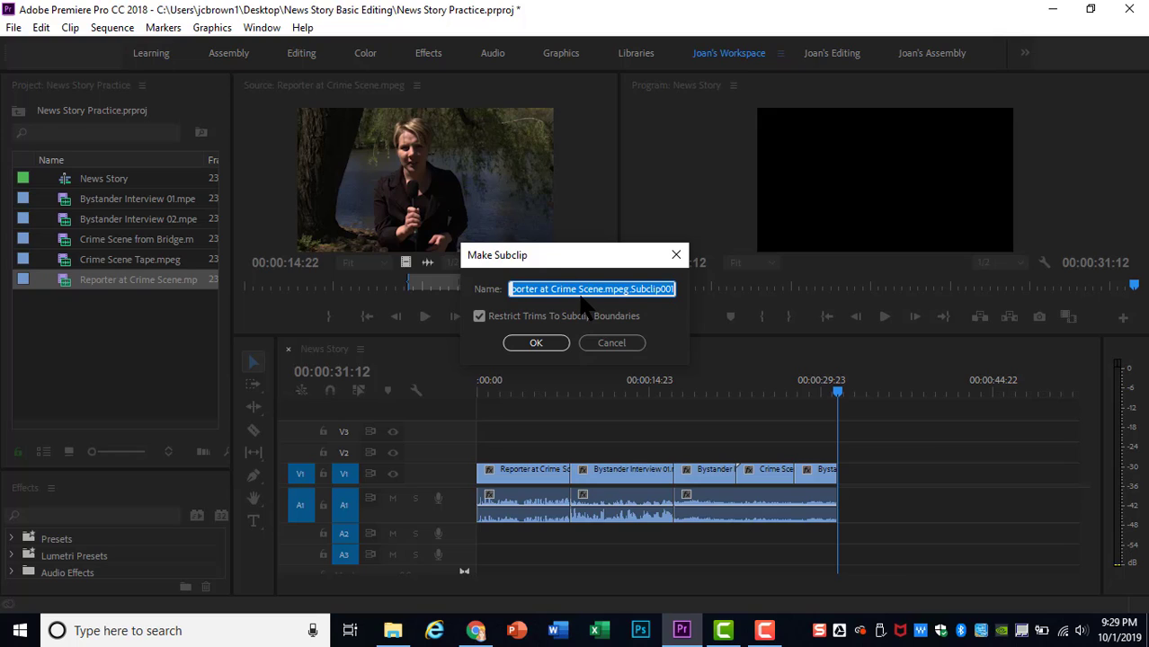
pyautogui.write('Outr')
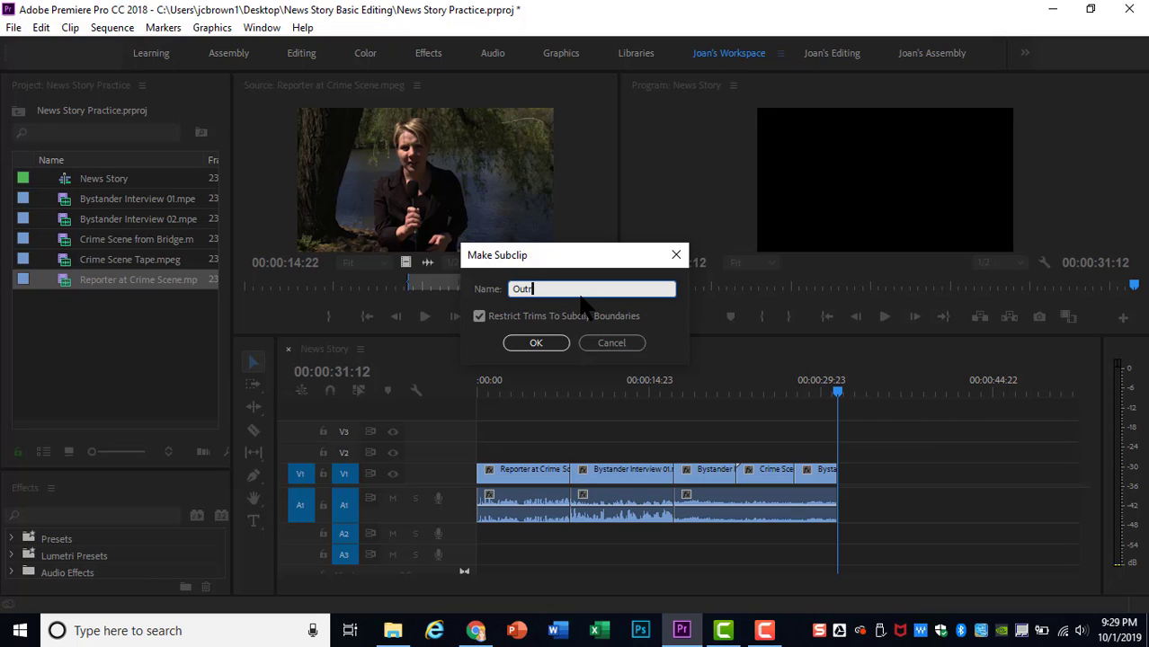
pyautogui.write('o')
pyautogui.click(536, 341)
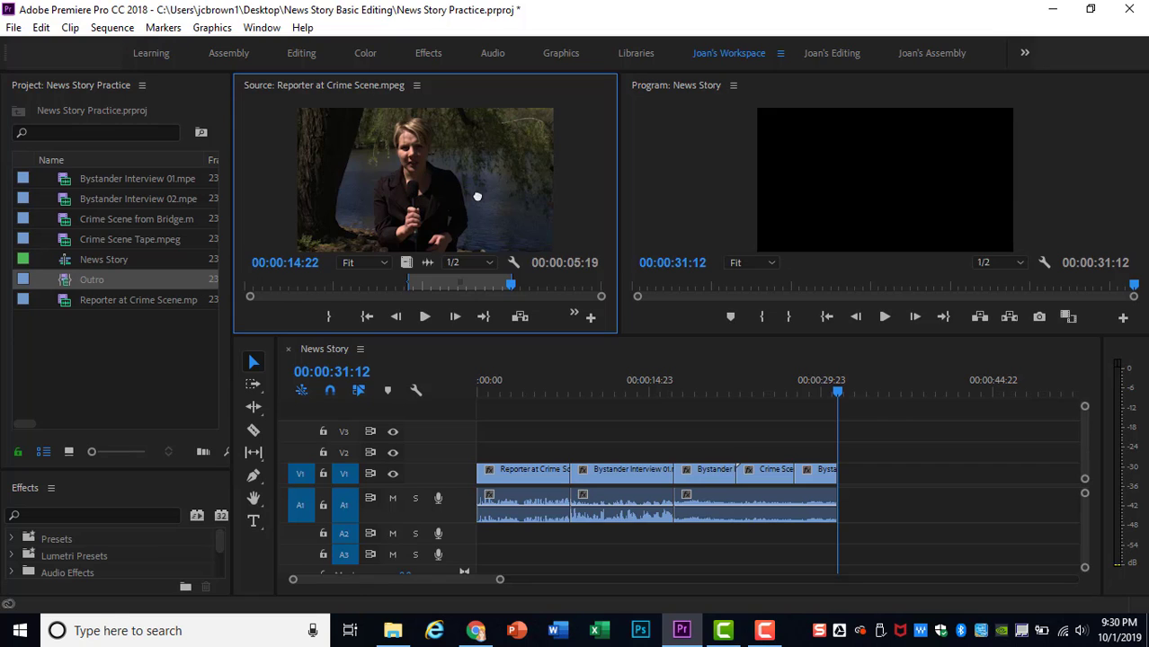
# Step: Append the marked footage to the end of V1/A1 and play back from 00:00:29:13
pyautogui.moveTo(477, 196); pyautogui.dragTo(845, 488)
pyautogui.moveTo(839, 393); pyautogui.dragTo(784, 393)
pyautogui.press('space')
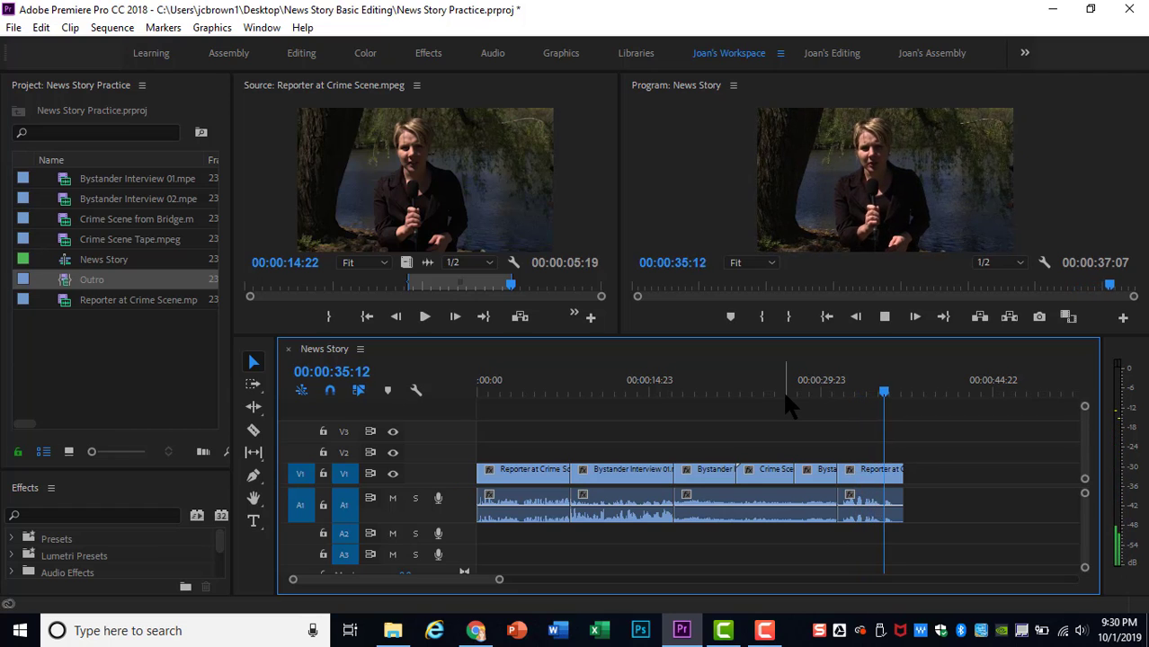
pyautogui.press('space')
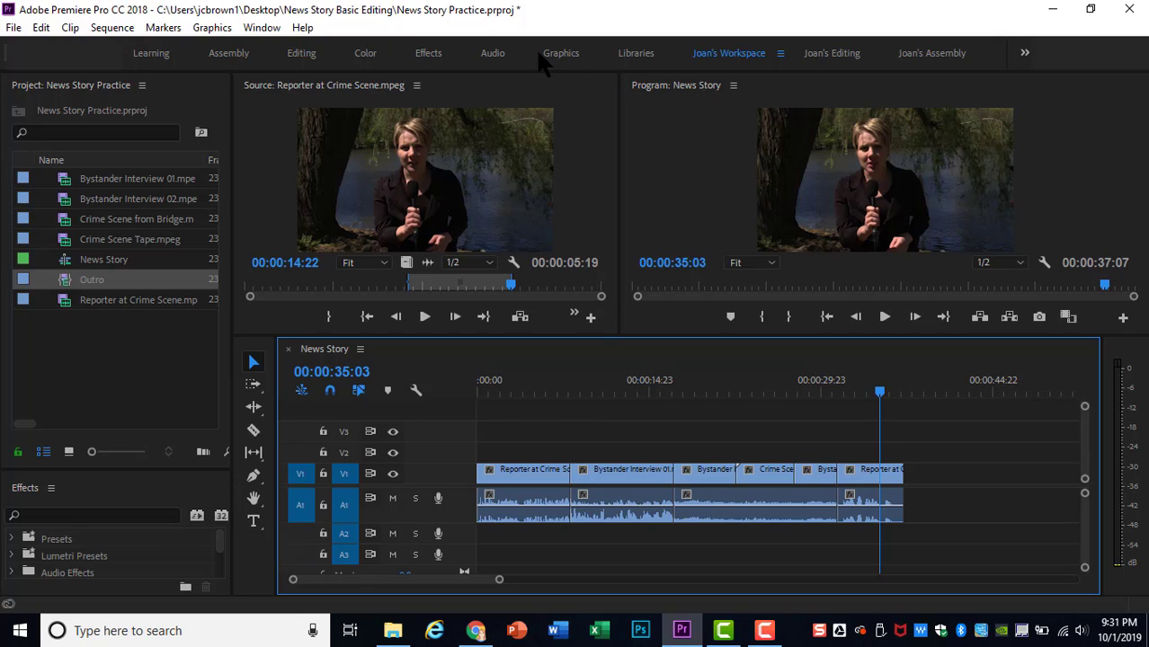
# Step: In the Graphics workspace, type a two-line title 'Amy Reading' / 'NYCN News' over the video
pyautogui.click(561, 56)
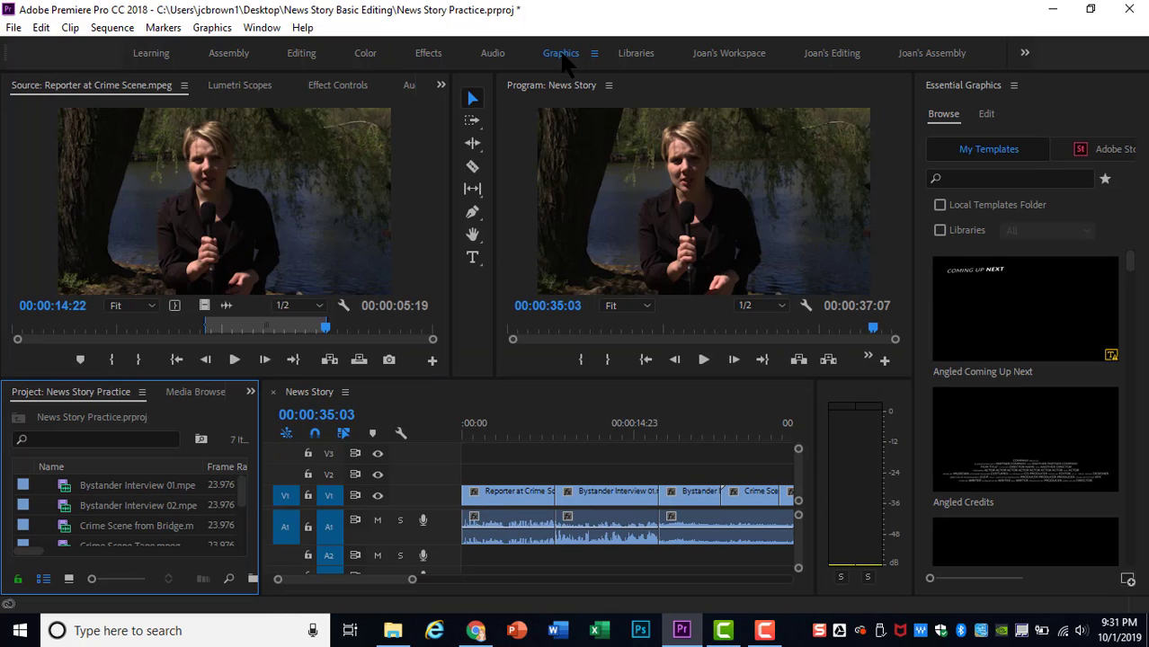
pyautogui.click(473, 259)
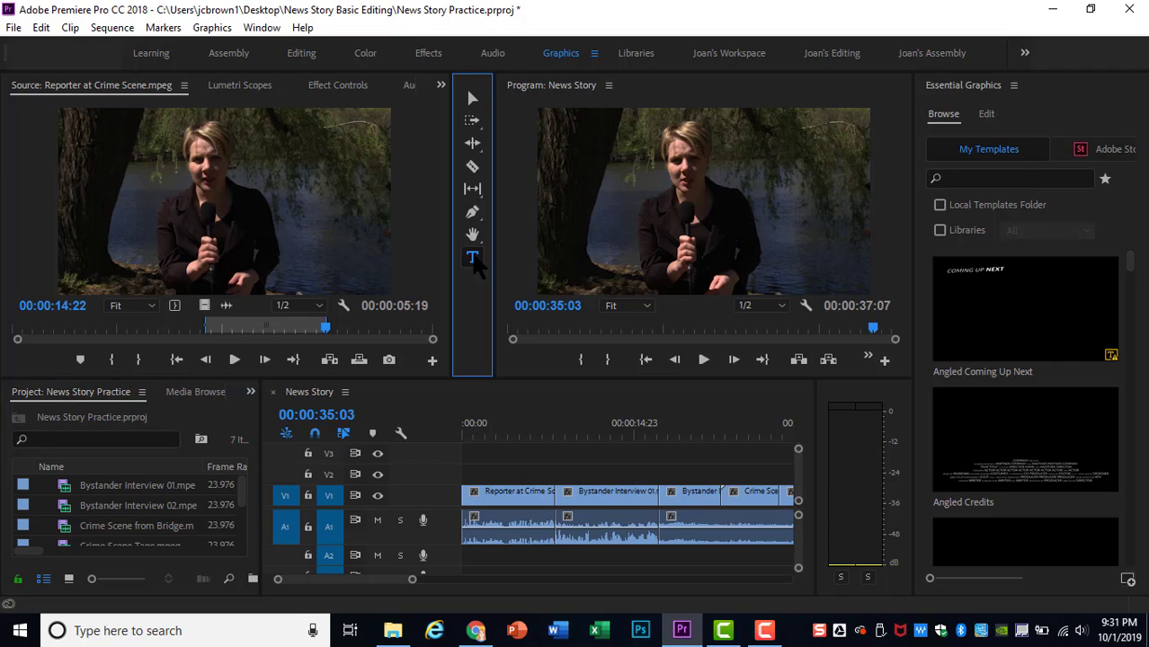
pyautogui.click(568, 250)
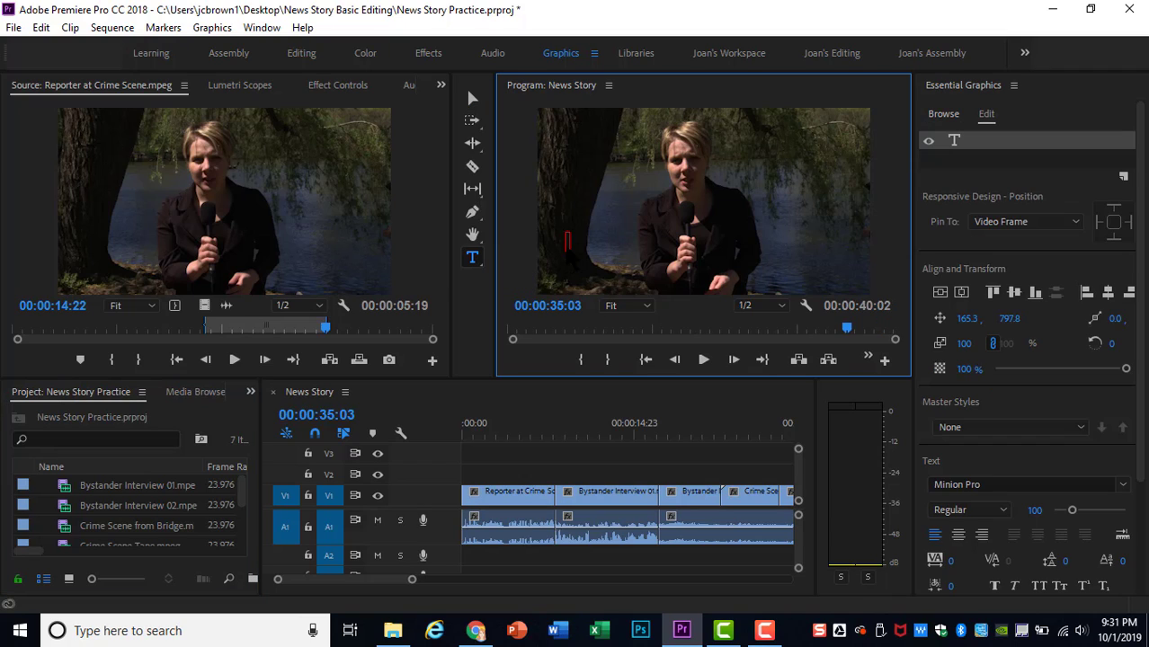
pyautogui.write('Am')
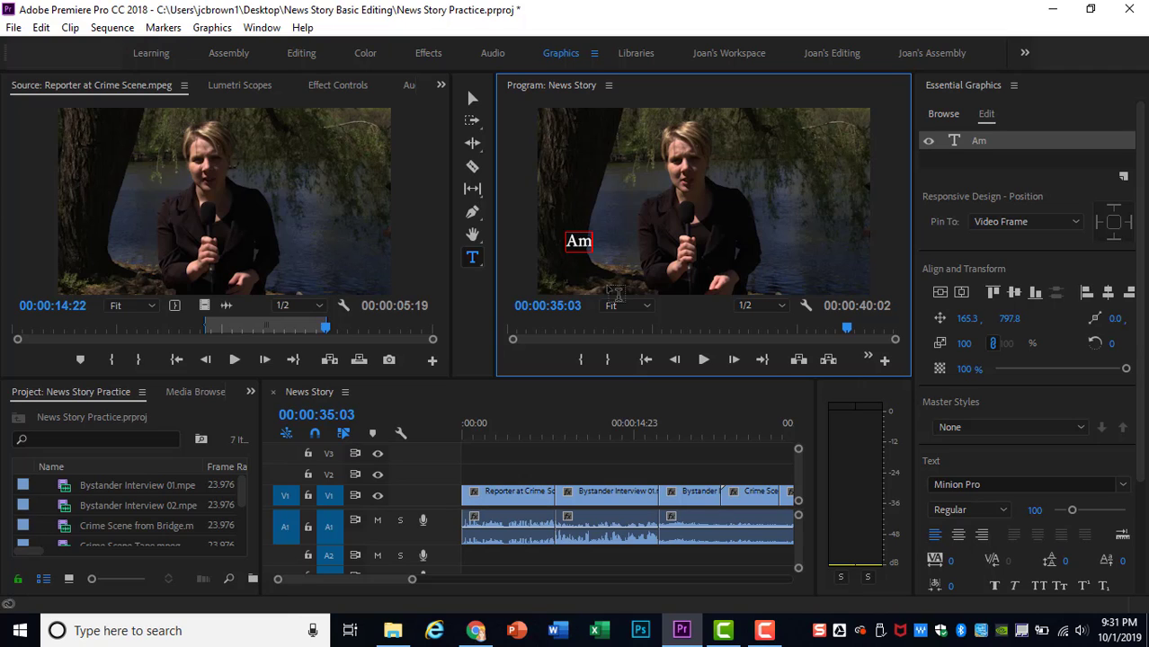
pyautogui.write('y Reading')
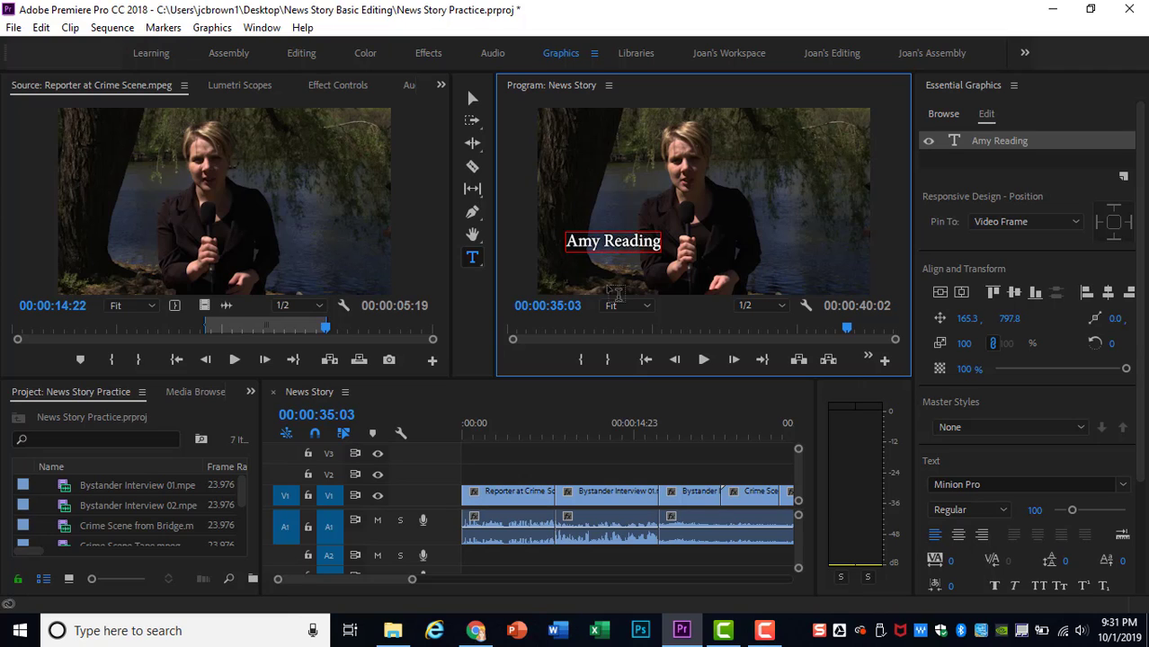
pyautogui.press('Return')
pyautogui.write('NYCN News')
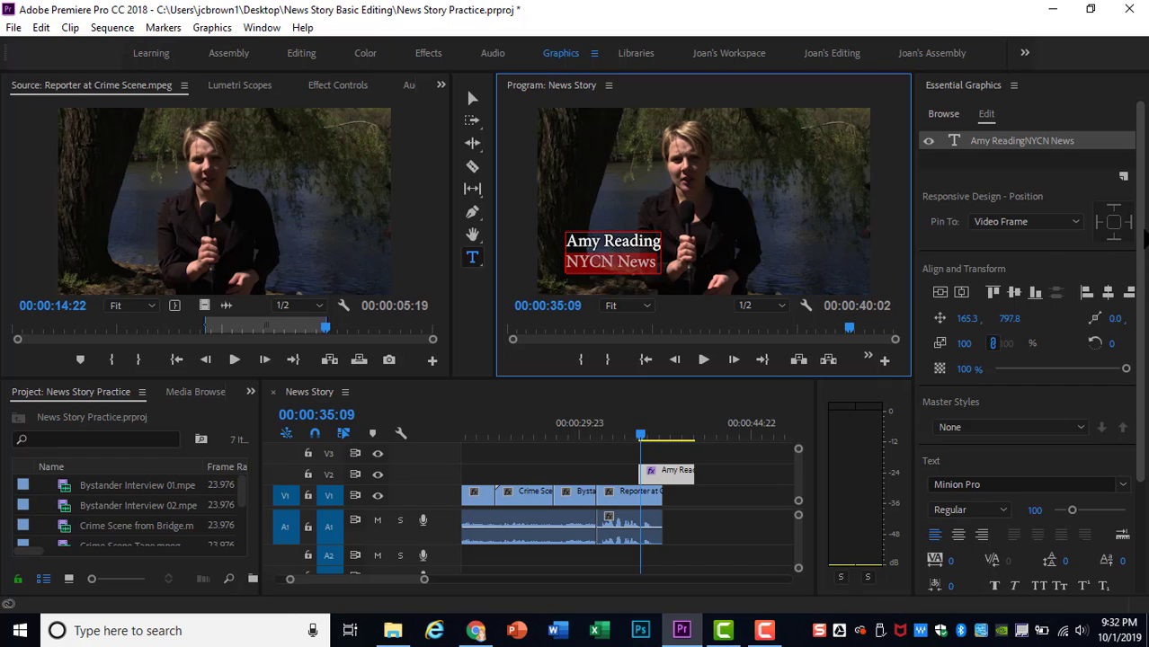
pyautogui.moveTo(1144, 232)
pyautogui.mouseDown()
pyautogui.moveTo(1144, 345)
pyautogui.moveTo(1147, 211)
pyautogui.mouseUp()
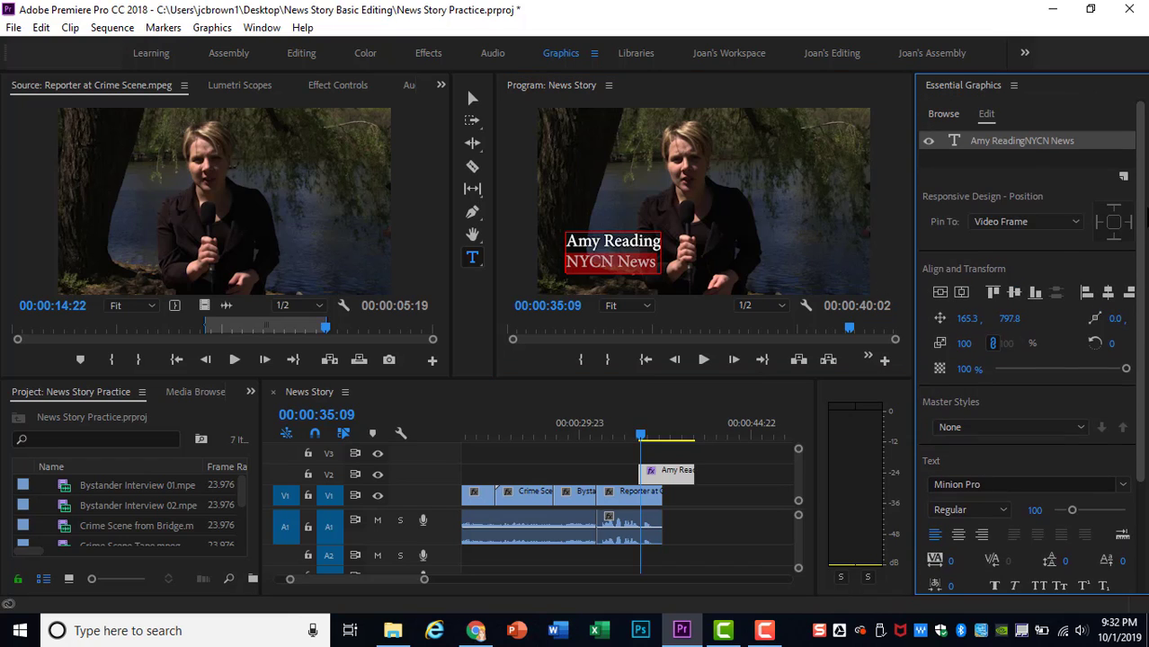
# Step: Set the NYCN News line's font to Impact in Essential Graphics
pyautogui.click(947, 116)
pyautogui.click(987, 115)
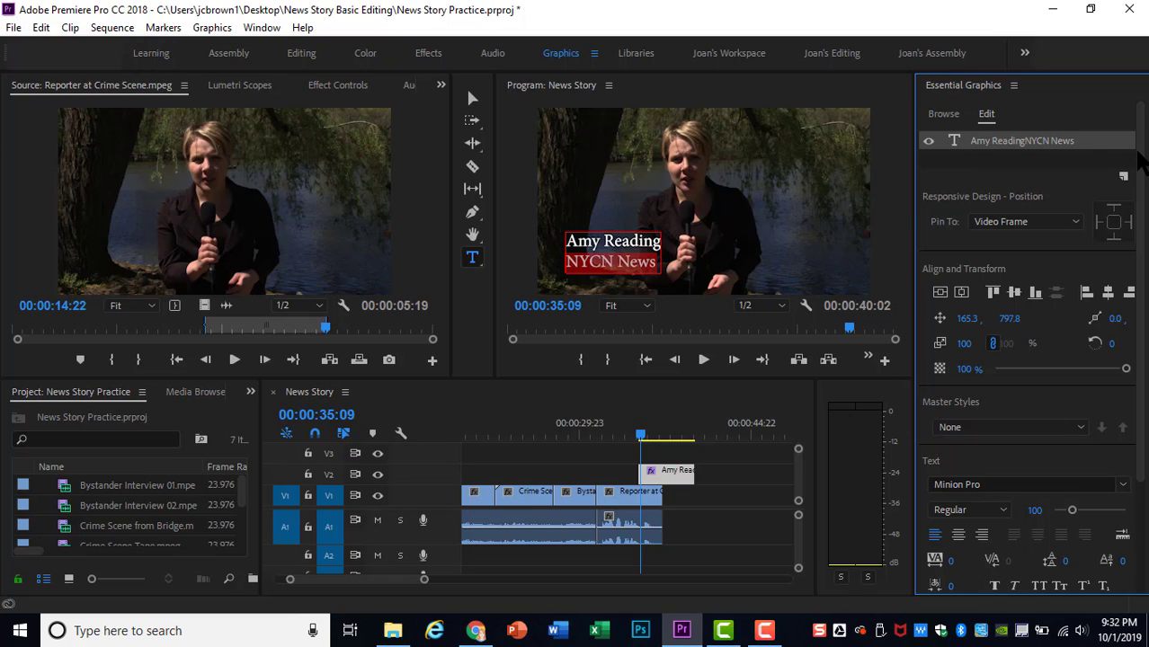
pyautogui.scroll(-3, 1130, 160)
pyautogui.scroll(-2, 1061, 378)
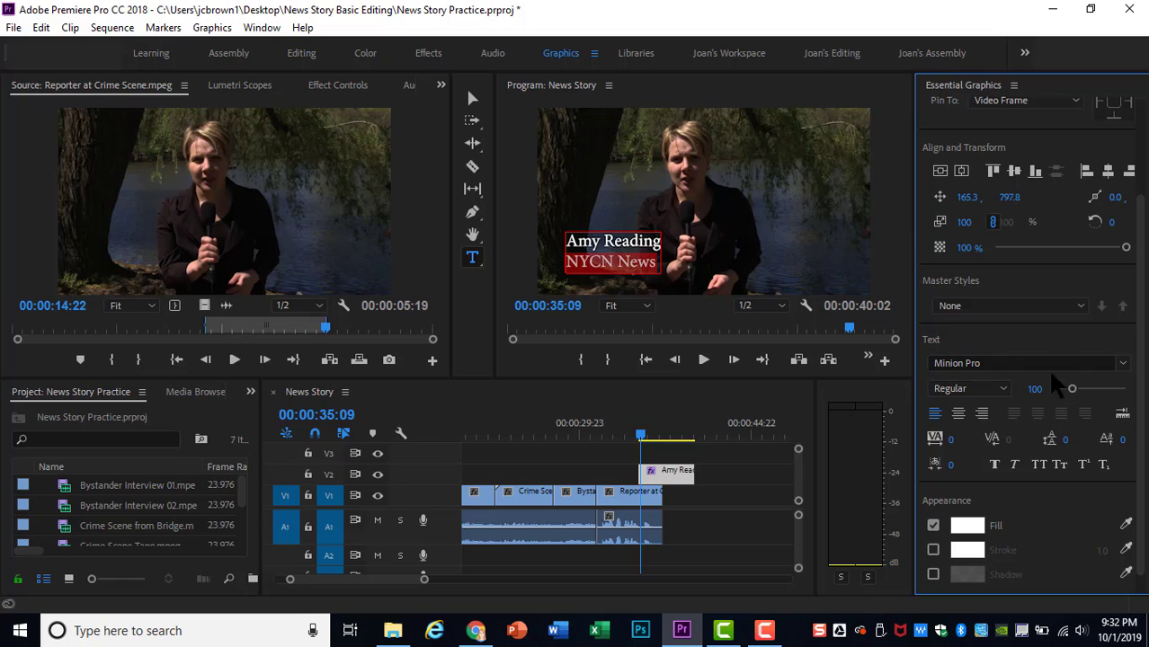
pyautogui.click(1123, 364)
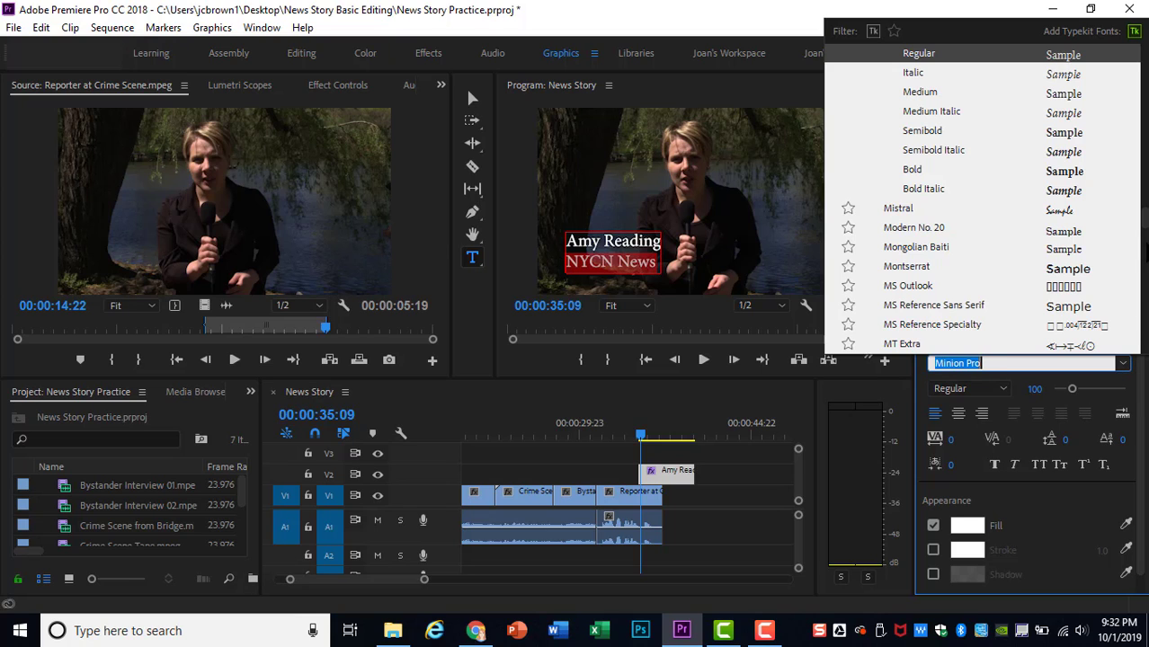
pyautogui.moveTo(1146, 219); pyautogui.dragTo(1146, 176)
pyautogui.click(898, 123)
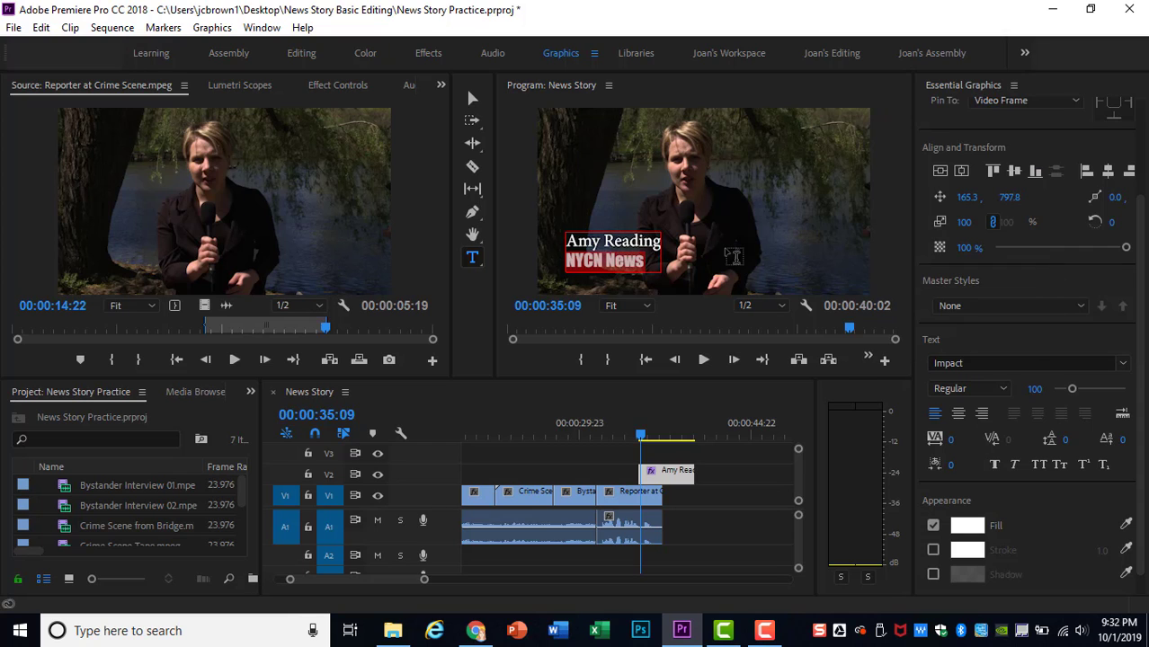
# Step: Select the Amy Reading line and change its font to Lucida Fax
pyautogui.click(640, 241)
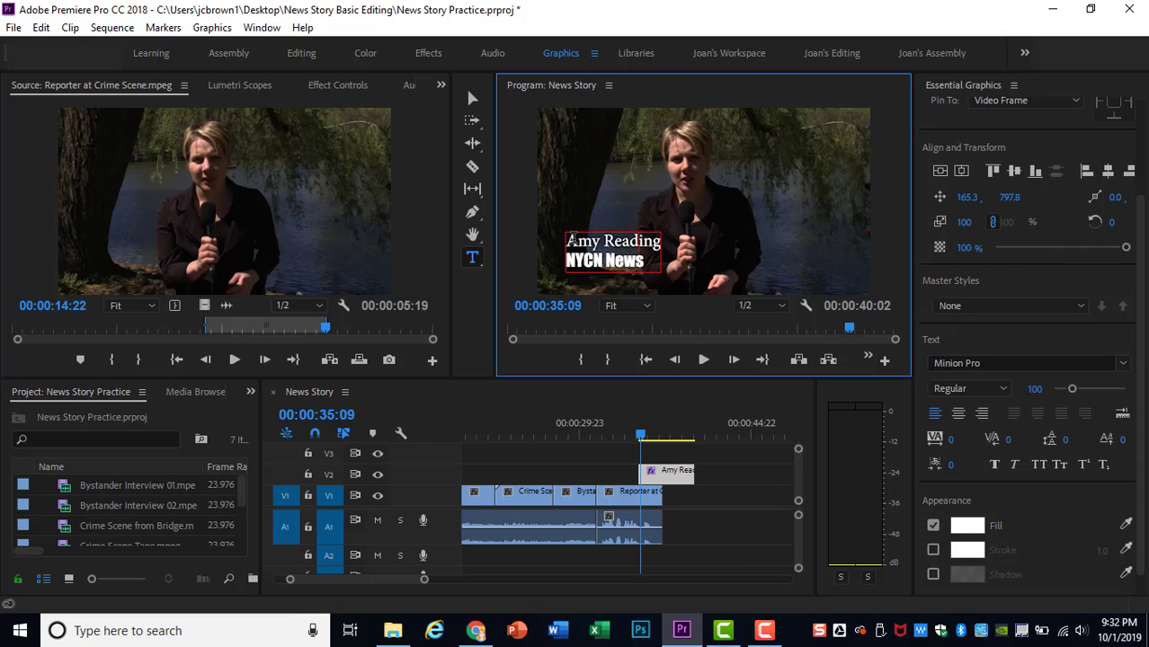
pyautogui.moveTo(567, 241); pyautogui.dragTo(656, 243)
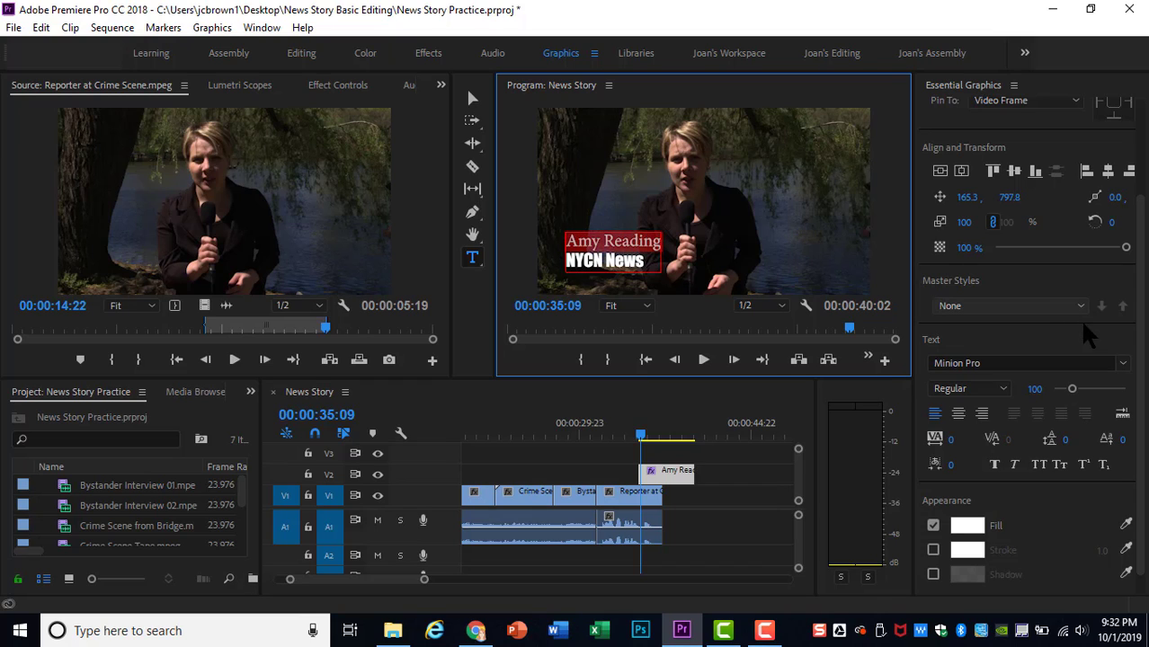
pyautogui.click(1123, 363)
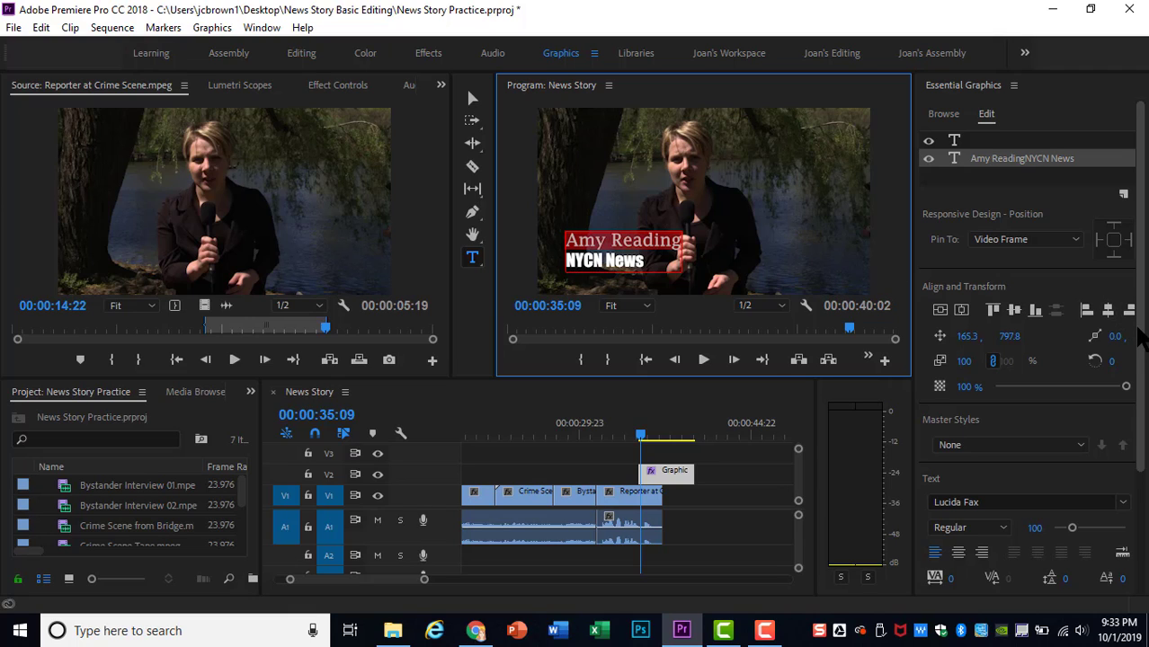
# Step: Increase the Amy Reading line's font size to 131
pyautogui.moveTo(1140, 332); pyautogui.dragTo(1146, 455)
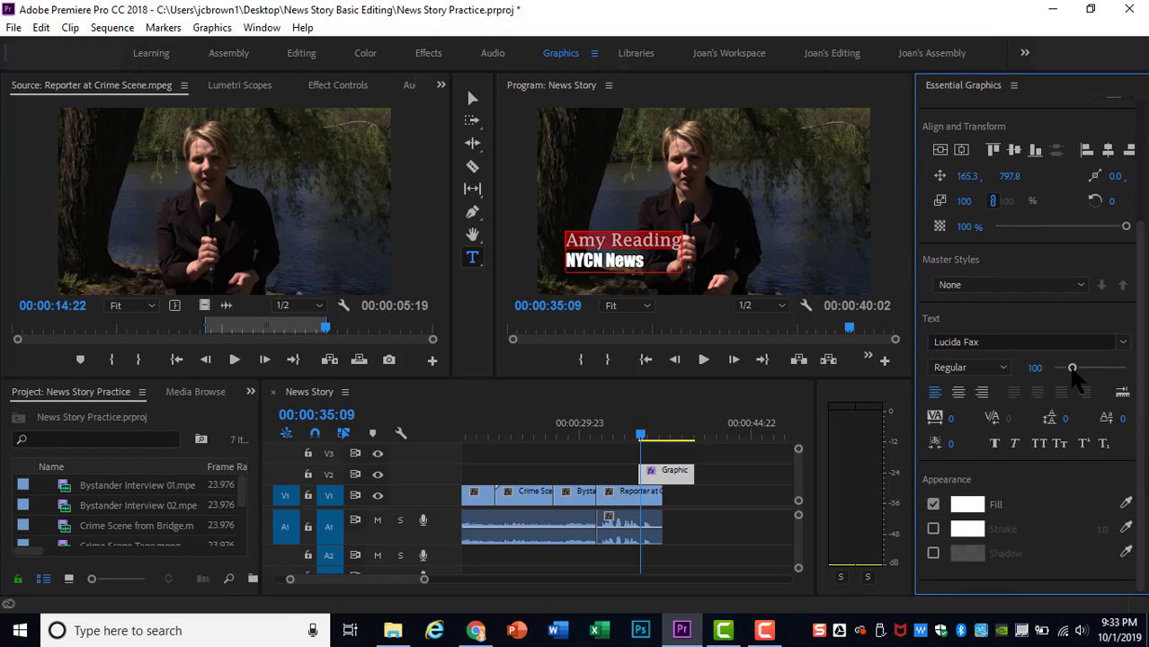
pyautogui.moveTo(1071, 369); pyautogui.dragTo(1079, 369)
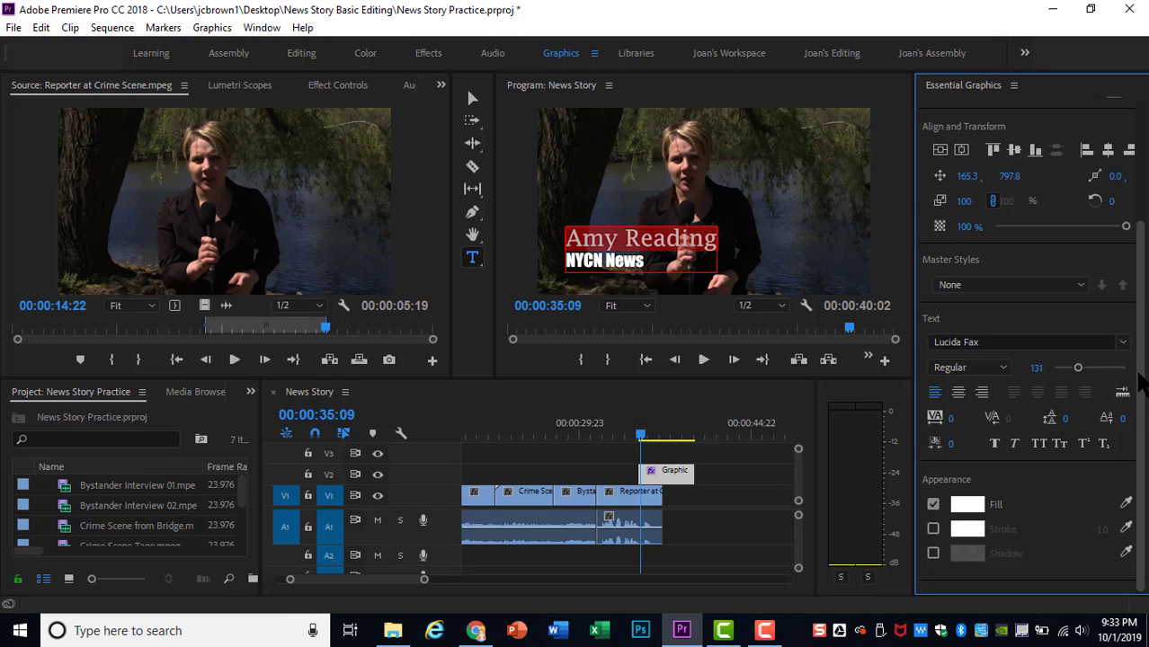
pyautogui.scroll(-1, 1139, 385)
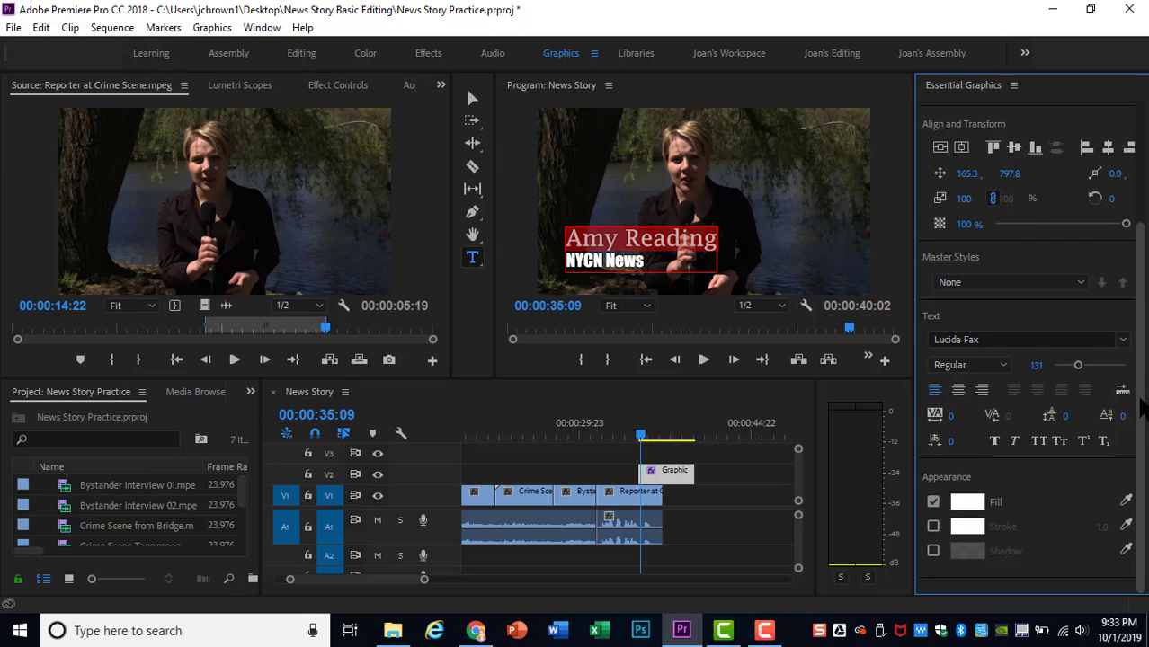
# Step: Give the Amy Reading text a grey-blue fill colour of 6A6B7B
pyautogui.click(971, 507)
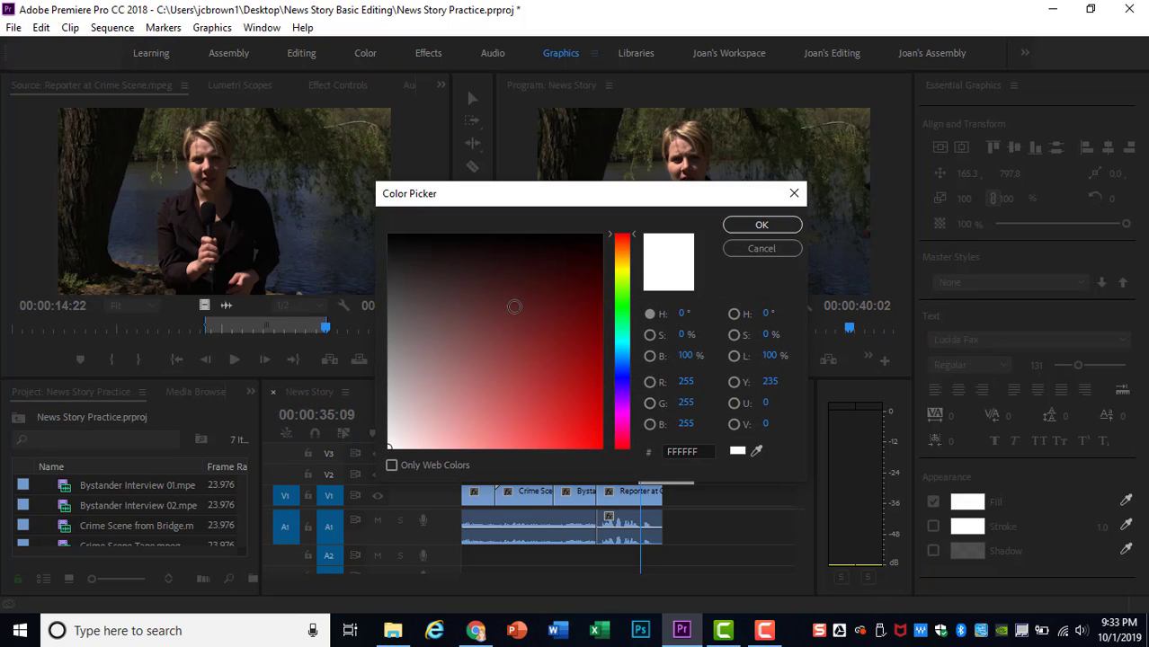
pyautogui.click(622, 372)
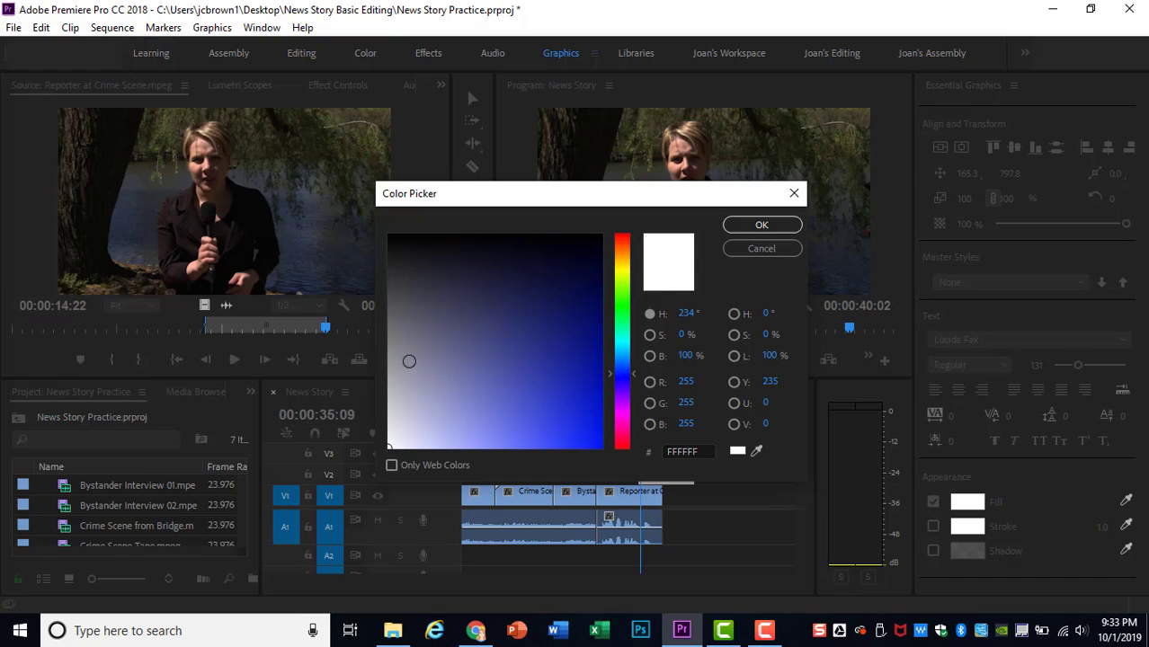
pyautogui.click(418, 336)
pyautogui.click(762, 225)
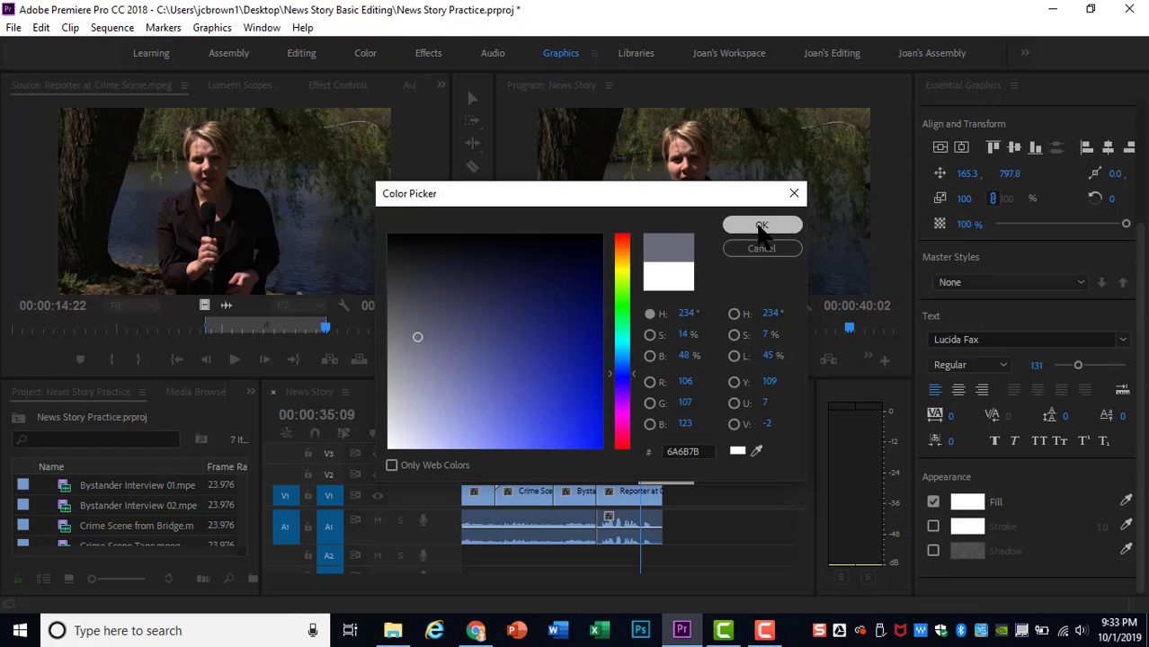
pyautogui.click(760, 258)
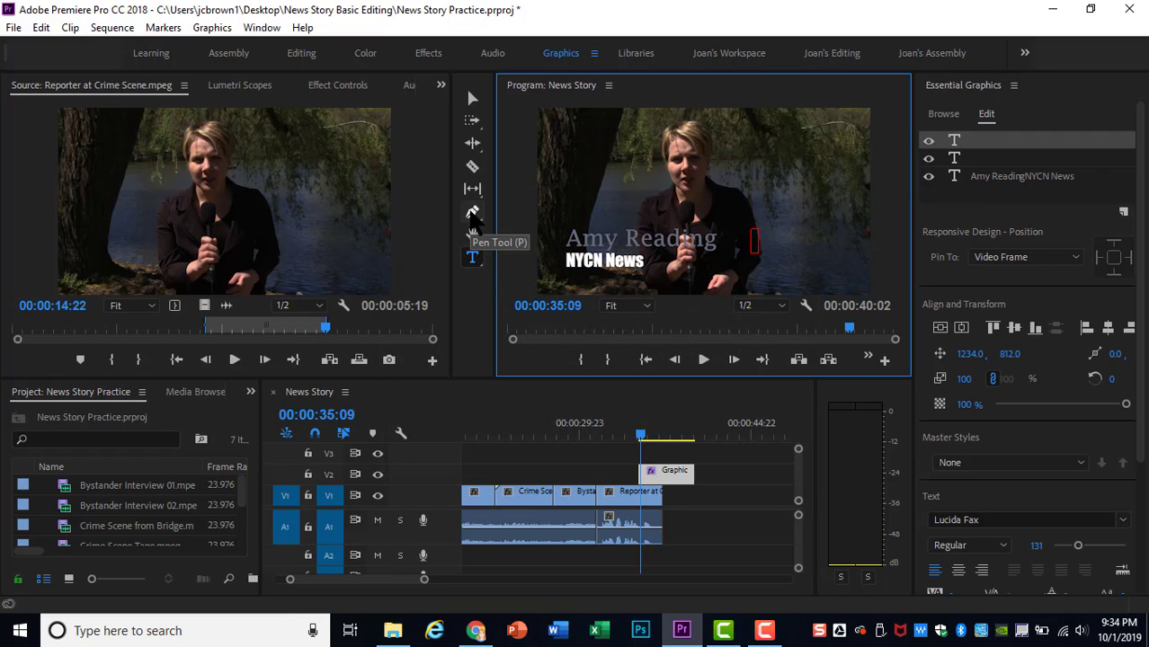
# Step: Draw a grey rectangle, Shape 01, over the name title and keep its layer selected
pyautogui.click(473, 212)
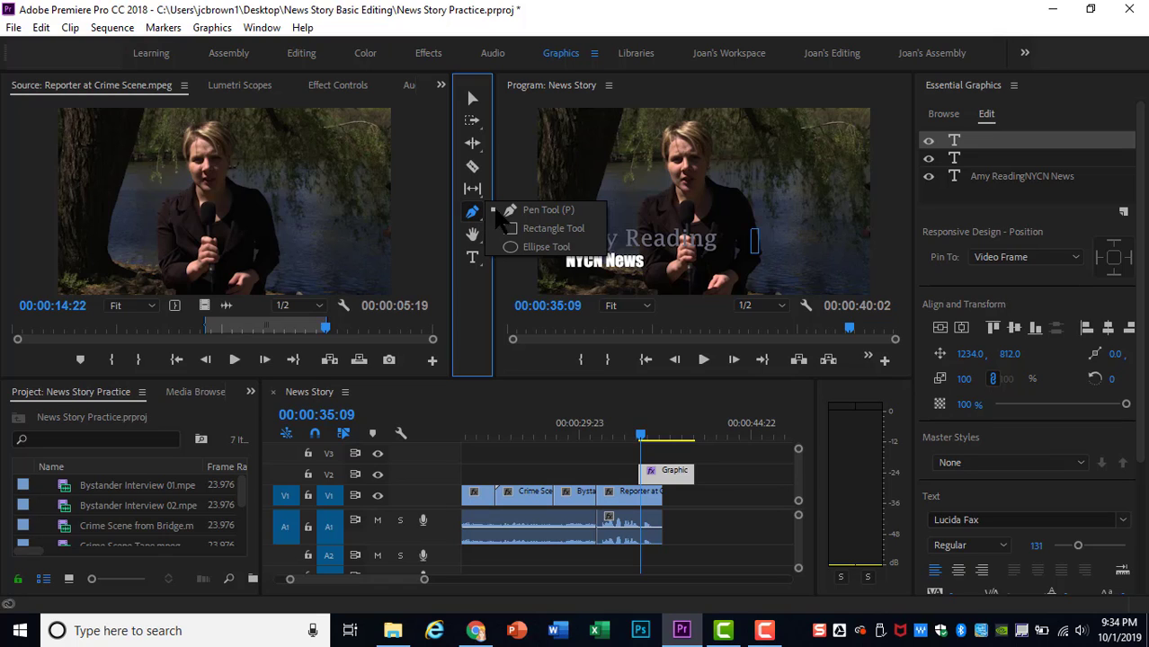
pyautogui.click(544, 230)
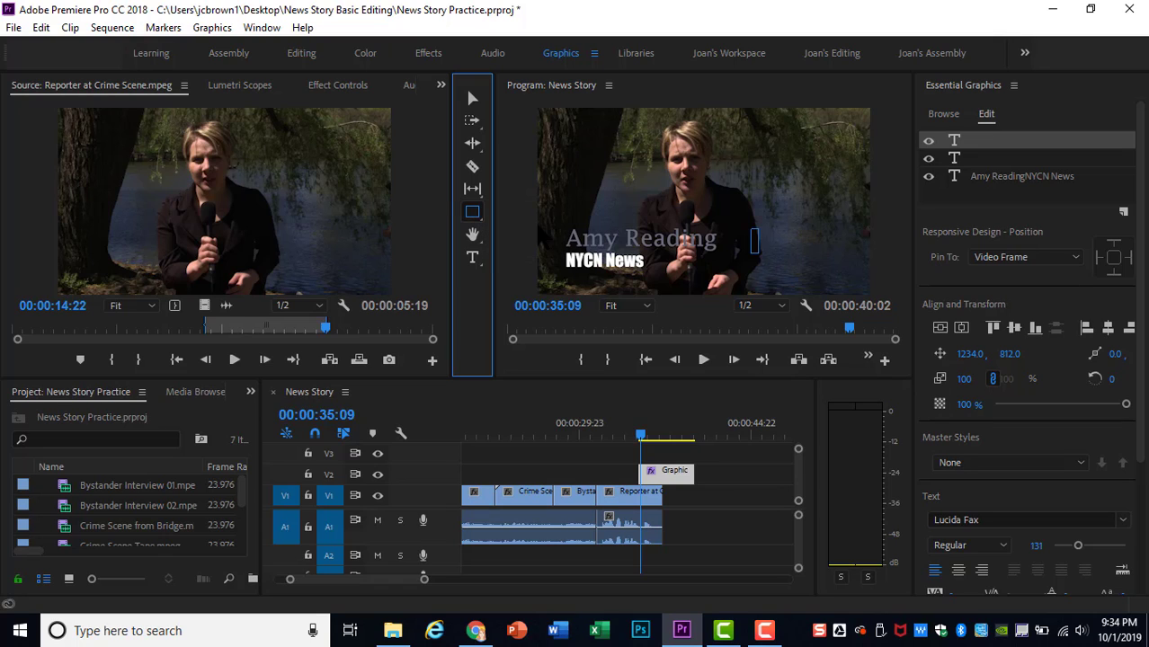
pyautogui.moveTo(545, 224)
pyautogui.mouseDown()
pyautogui.moveTo(554, 278)
pyautogui.moveTo(725, 273)
pyautogui.mouseUp()
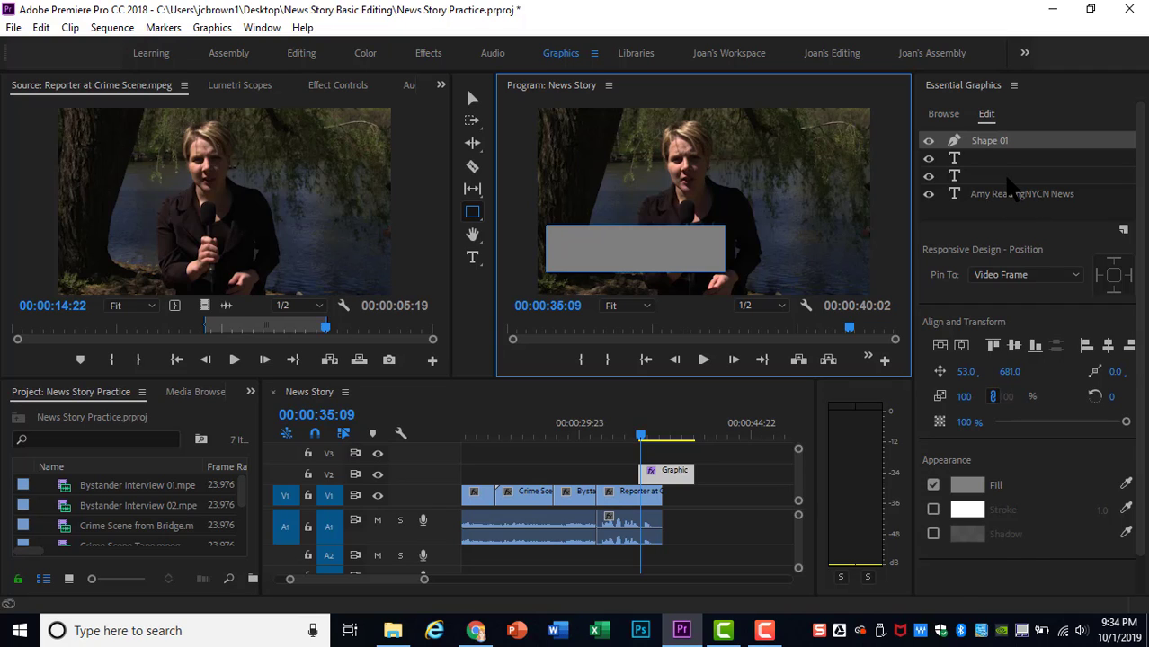
pyautogui.click(1000, 158)
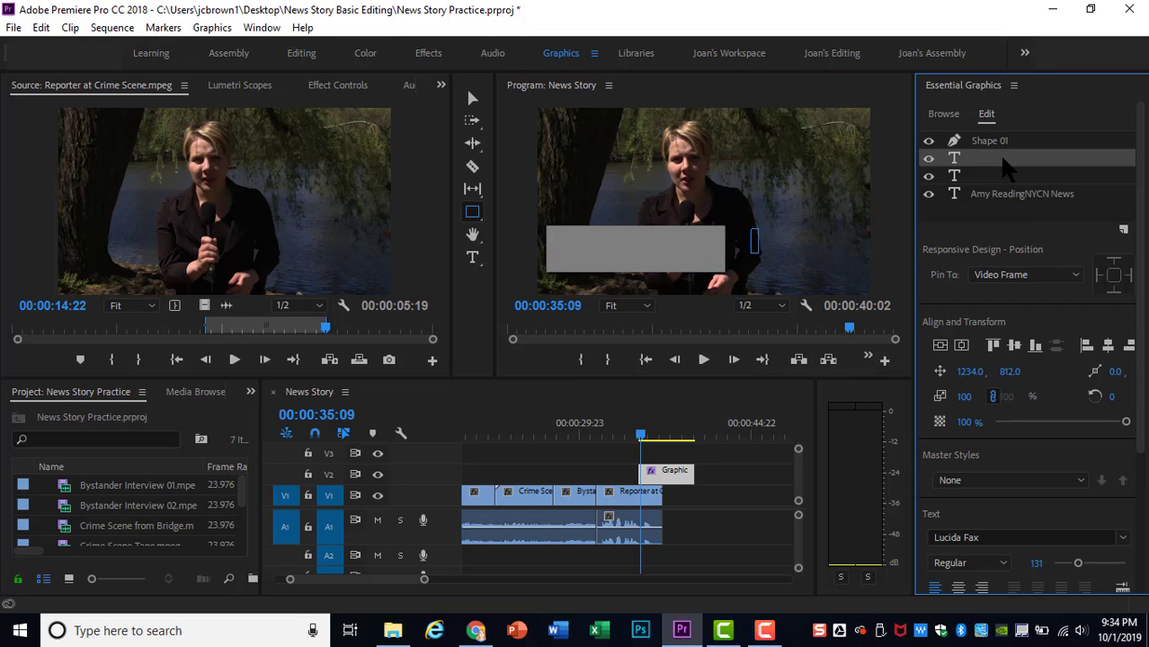
pyautogui.click(1002, 144)
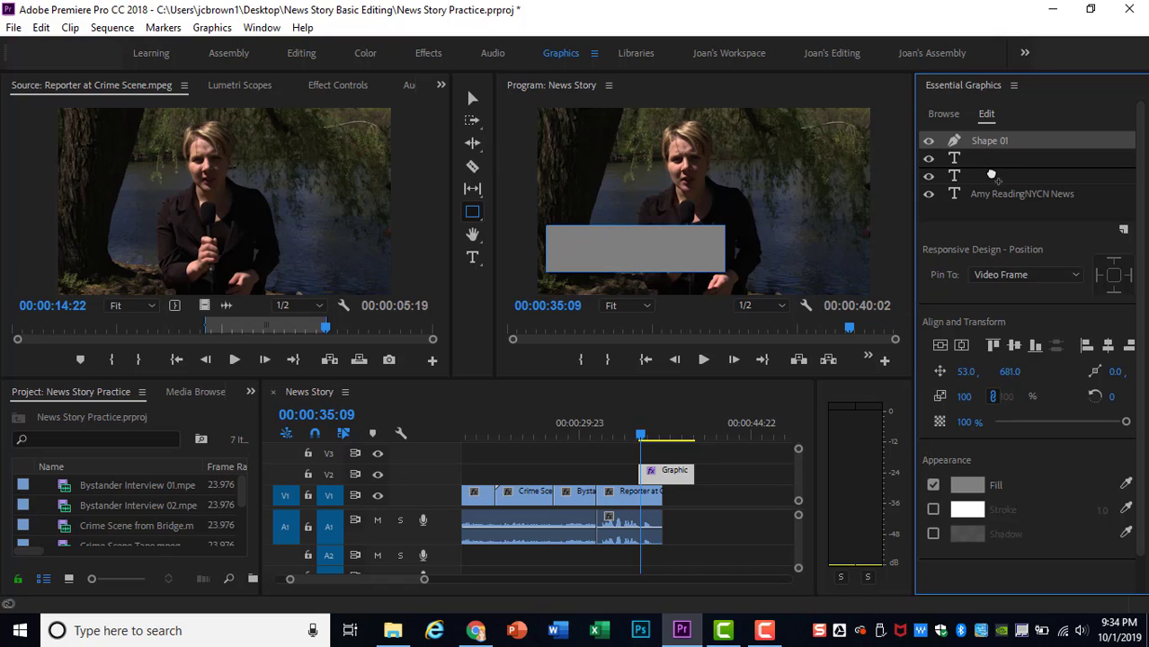
# Step: Move Shape 01 below the text layers, fill it red, and nudge it slightly right
pyautogui.moveTo(992, 186); pyautogui.dragTo(992, 205)
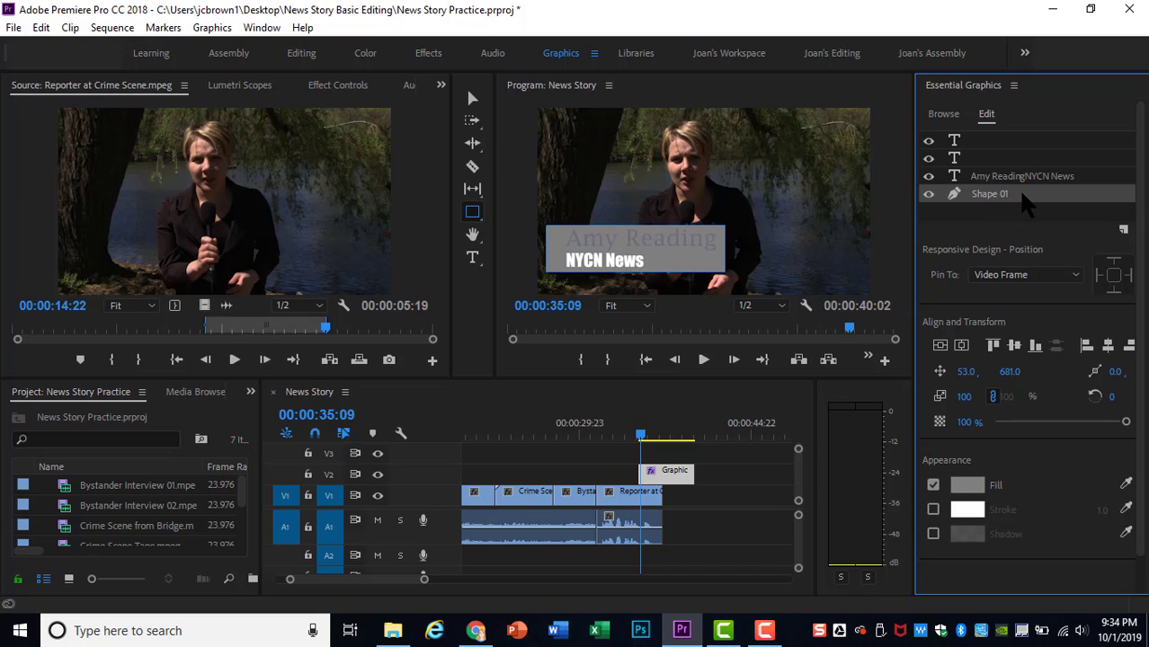
pyautogui.scroll(-1, 998, 324)
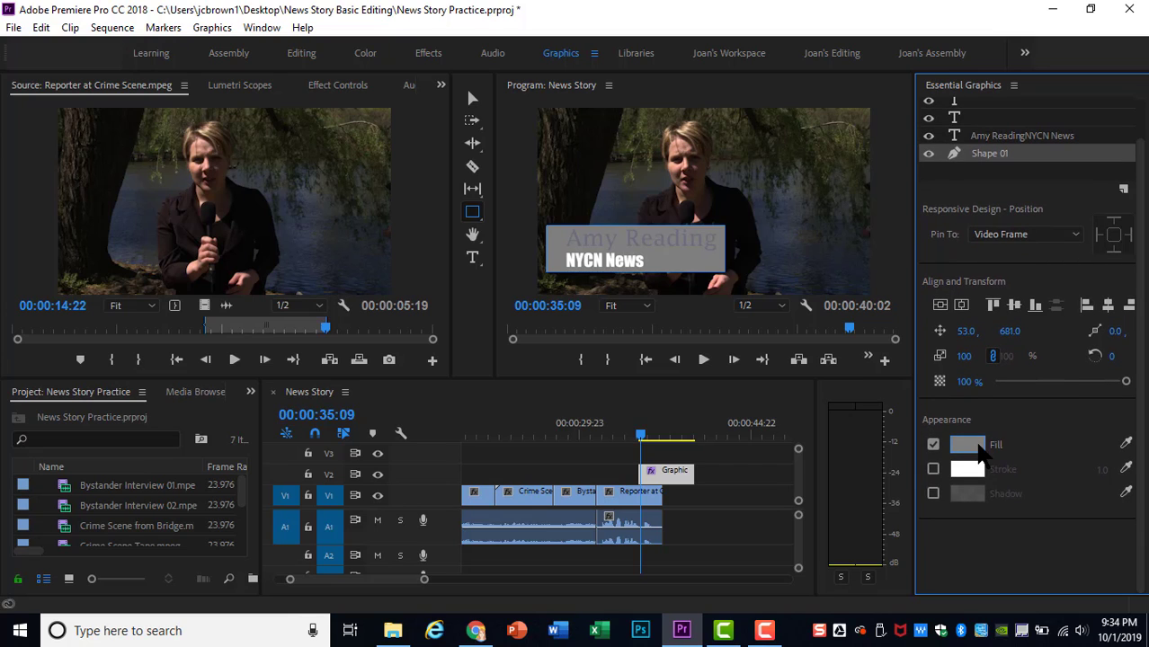
pyautogui.click(975, 450)
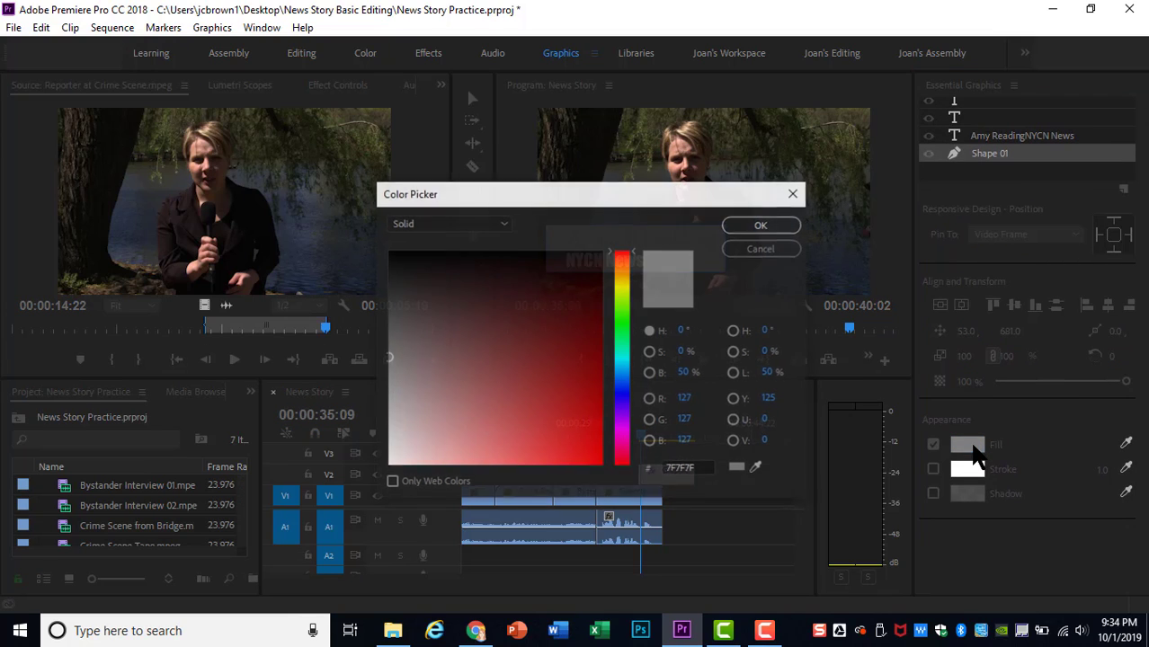
pyautogui.click(594, 438)
pyautogui.click(762, 224)
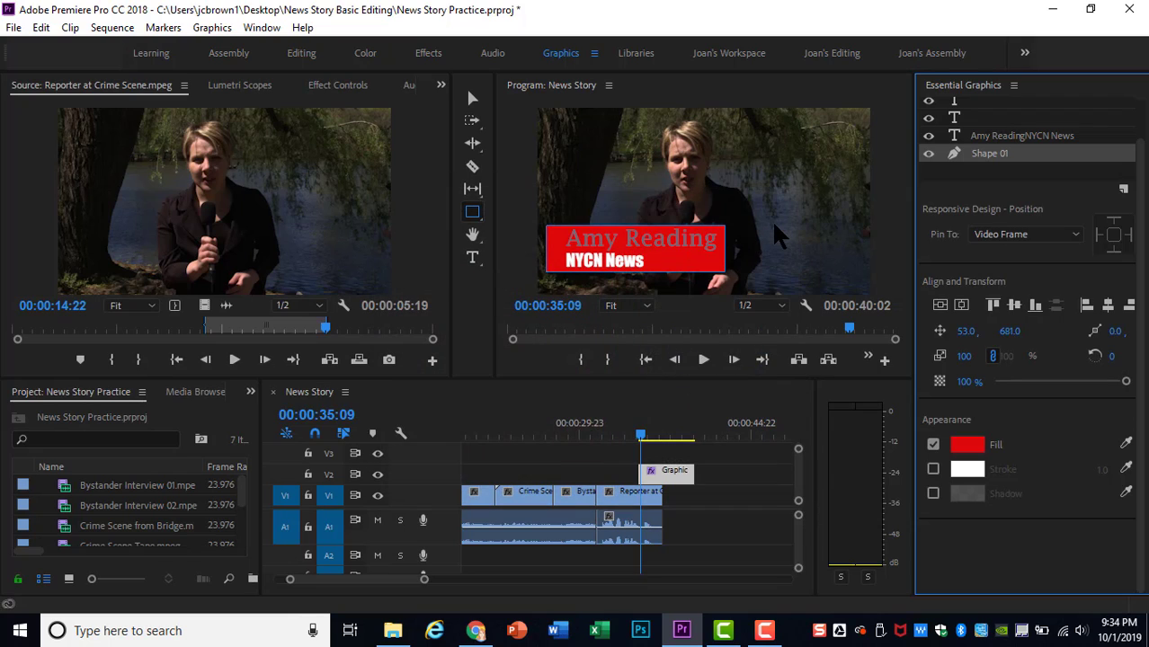
pyautogui.click(473, 99)
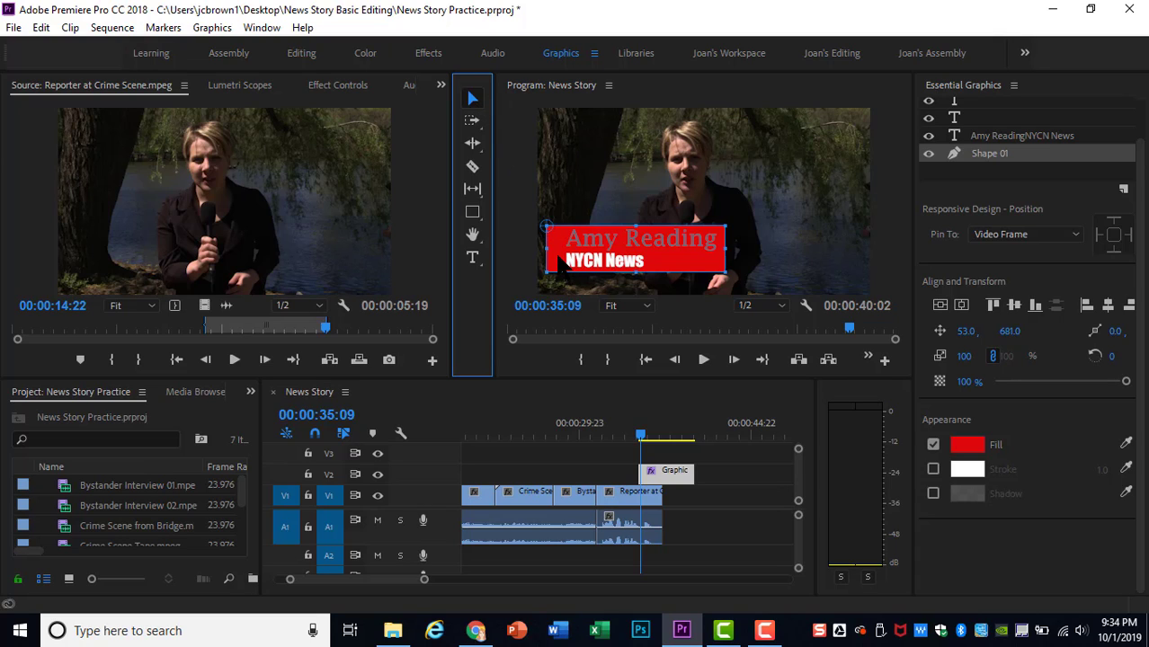
pyautogui.moveTo(557, 257); pyautogui.dragTo(569, 257)
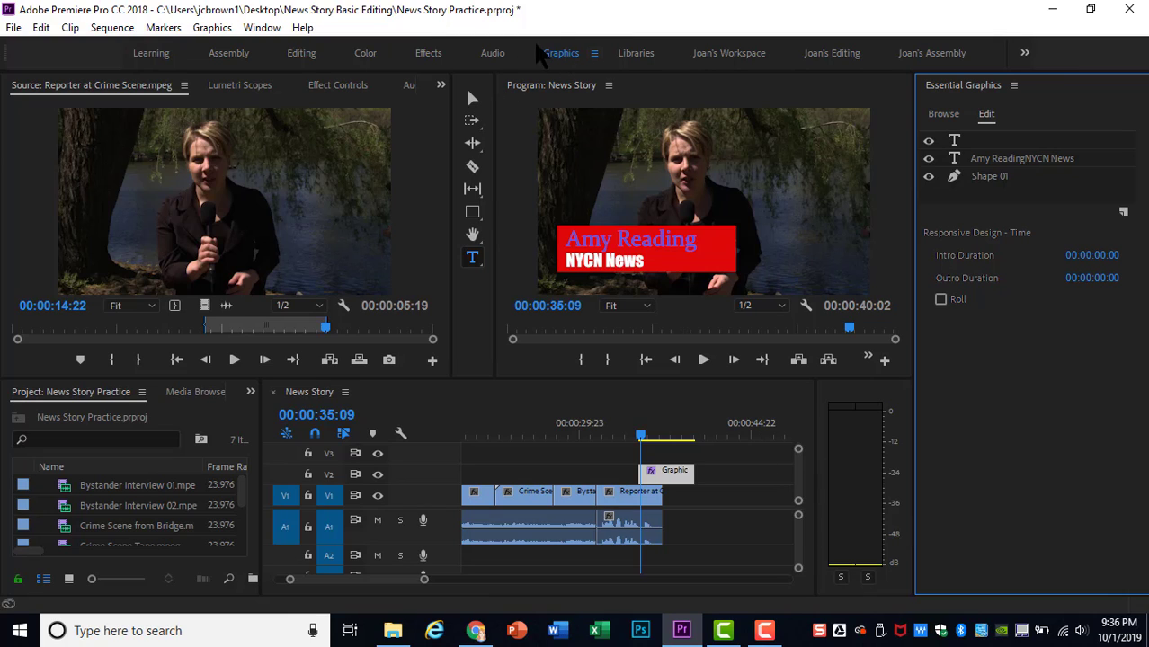
# Step: Switch to the Effects workspace and search the Effects panel for 'push'
pyautogui.click(428, 55)
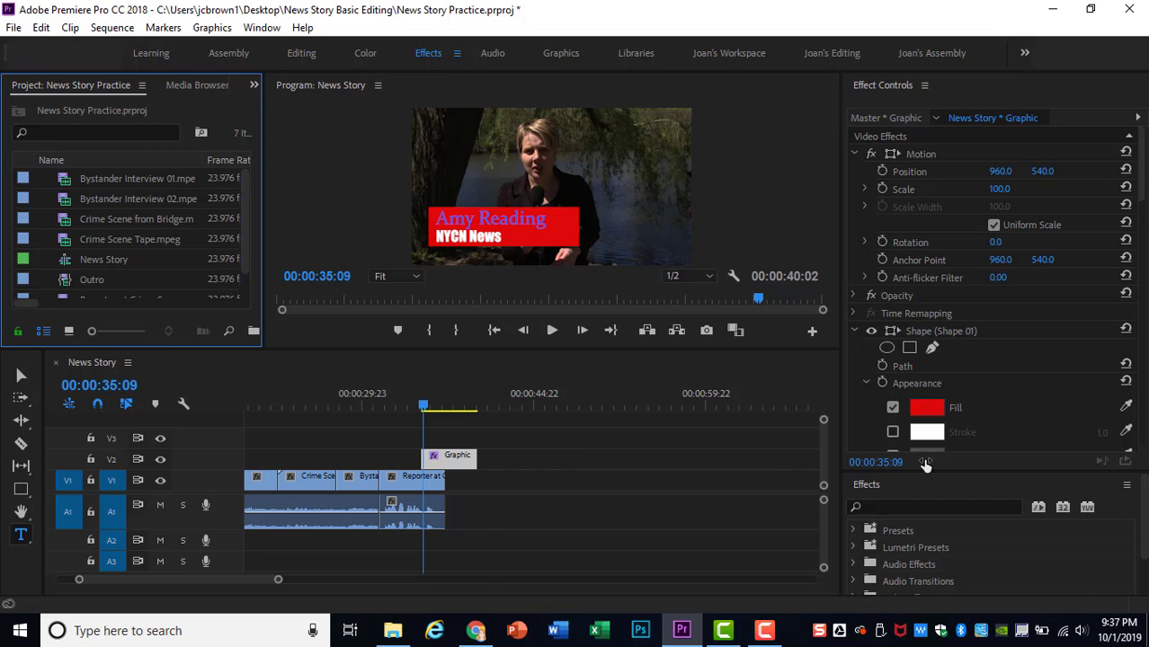
pyautogui.moveTo(939, 471); pyautogui.dragTo(948, 269)
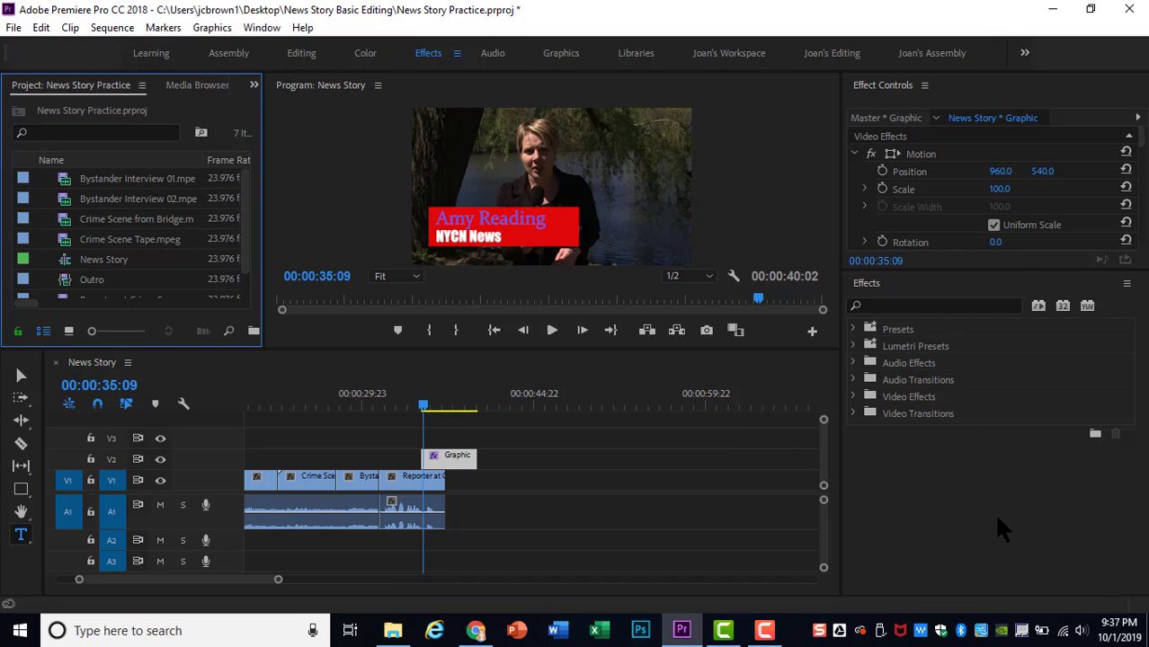
pyautogui.click(938, 305)
pyautogui.write('push')
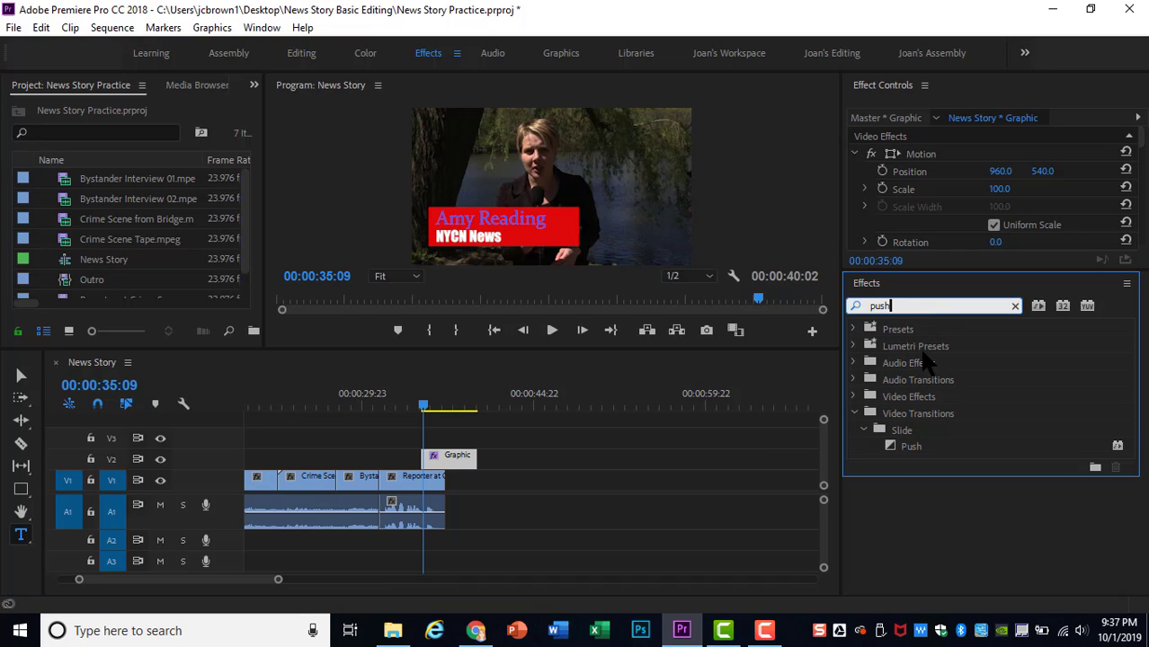
# Step: Apply the Push transition to the Graphic clip's start and play it back
pyautogui.click(904, 447)
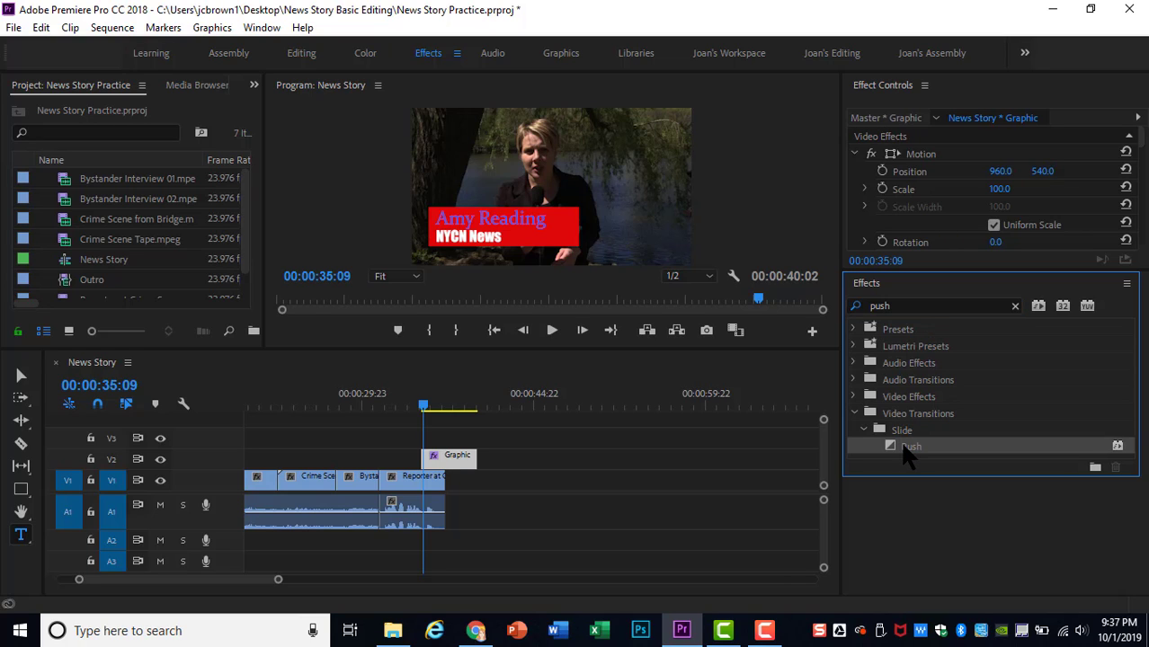
pyautogui.moveTo(906, 454); pyautogui.dragTo(428, 461)
pyautogui.moveTo(423, 407); pyautogui.dragTo(406, 409)
pyautogui.press('space')
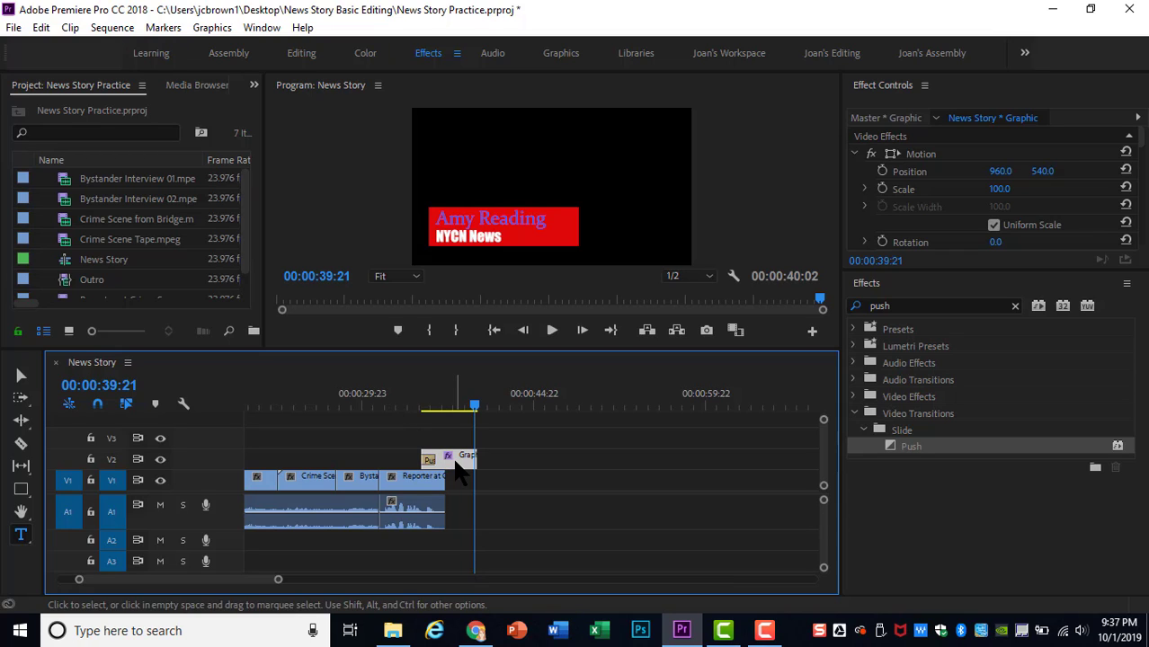
# Step: Move the Graphic clip earlier to about 00:00:31 and preview it from 00:00:31:01
pyautogui.moveTo(456, 475); pyautogui.dragTo(426, 469)
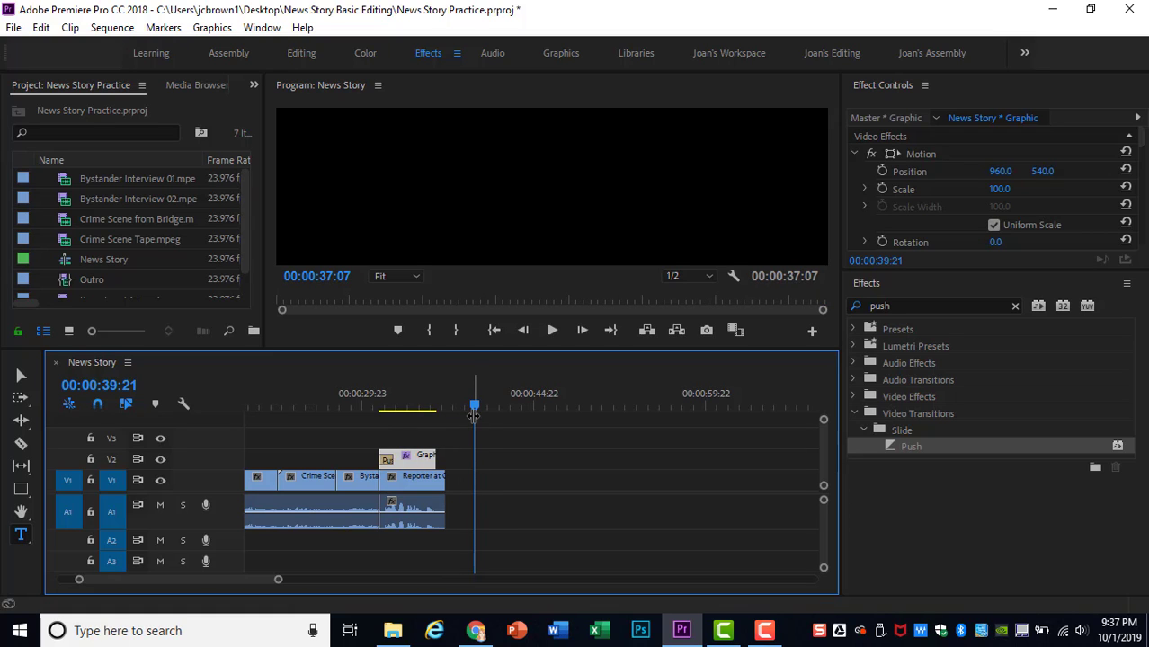
pyautogui.moveTo(474, 408); pyautogui.dragTo(376, 410)
pyautogui.press('space')
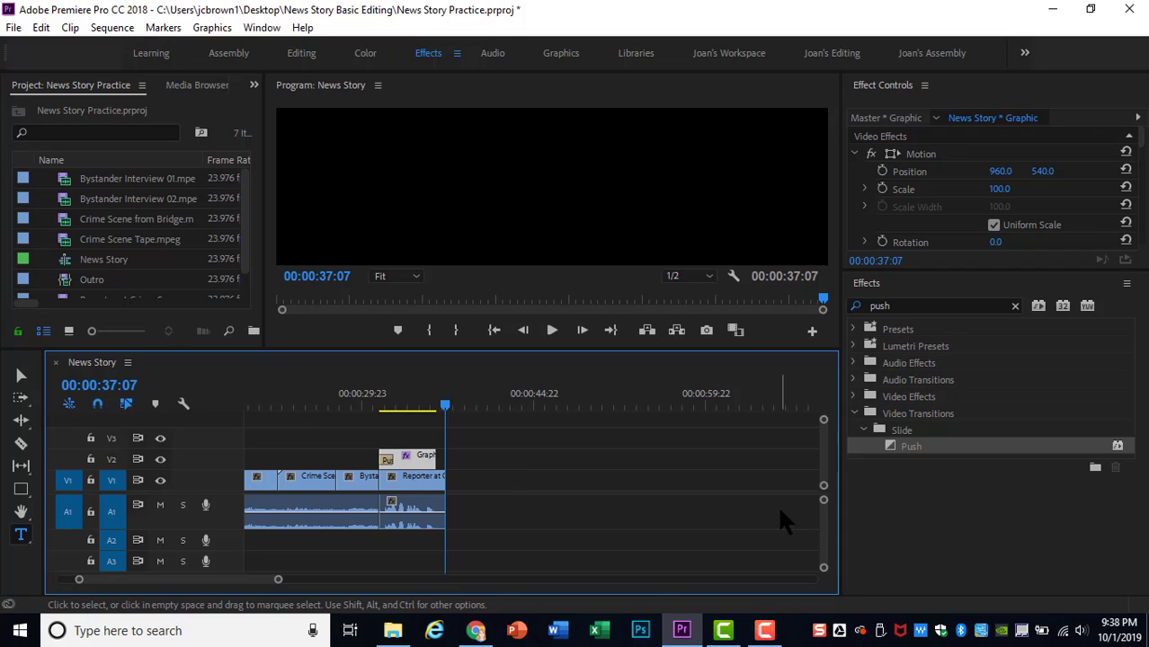
# Step: Add a second Push transition to the Graphic clip's end and review it
pyautogui.click(918, 454)
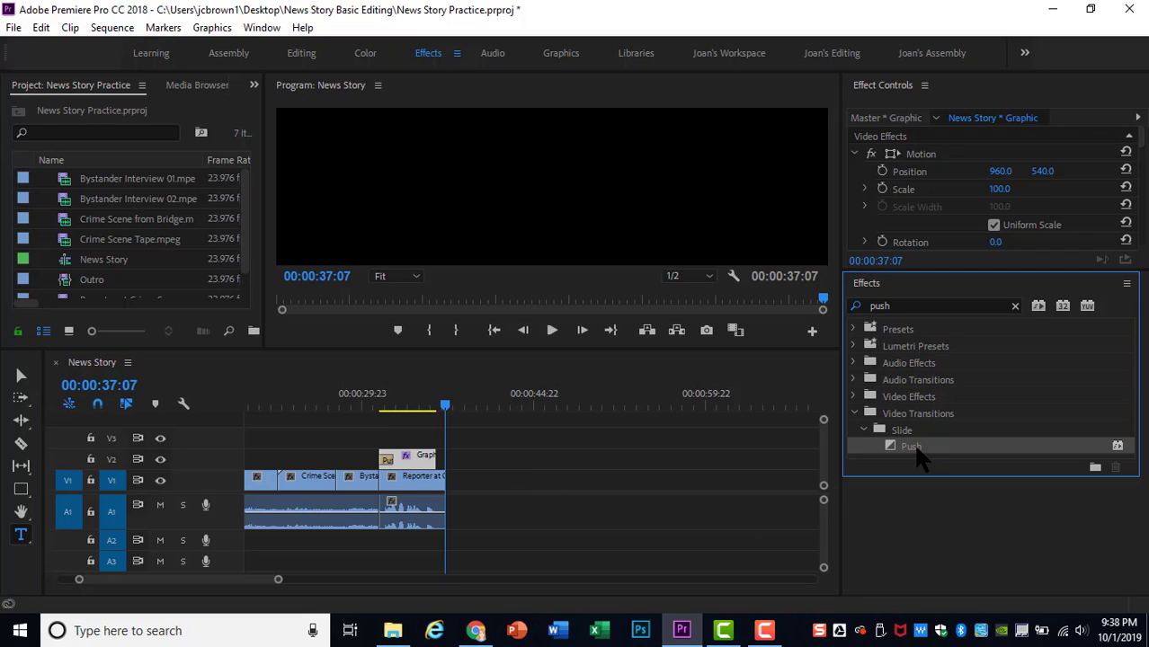
pyautogui.moveTo(918, 457); pyautogui.dragTo(441, 466)
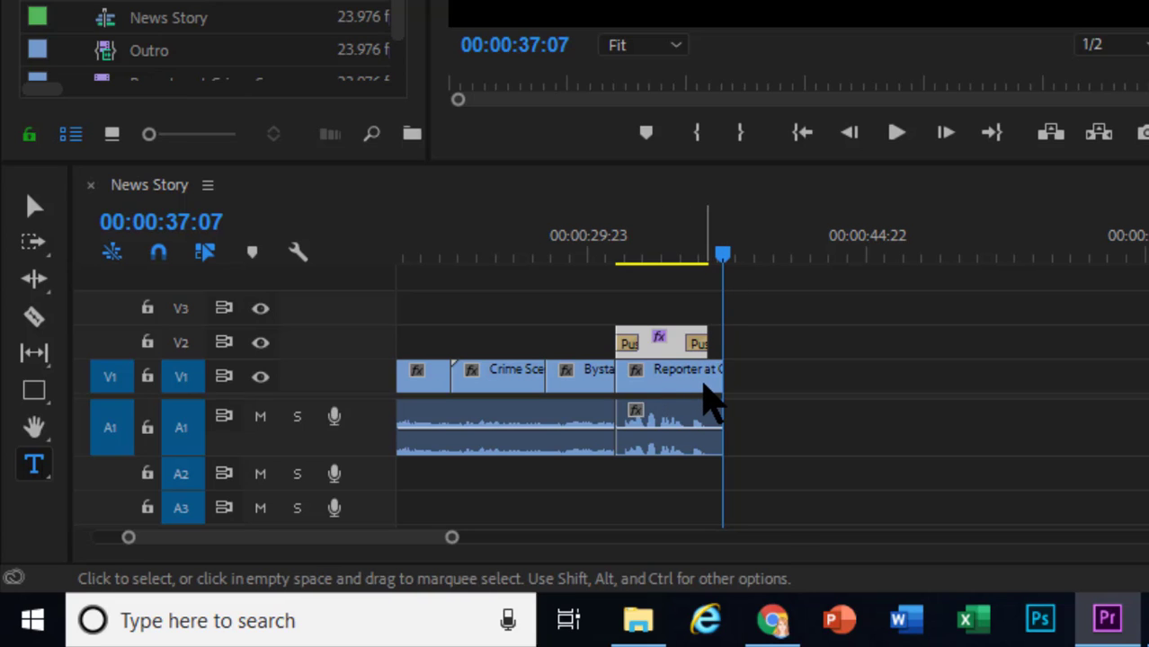
pyautogui.moveTo(722, 255); pyautogui.dragTo(651, 255)
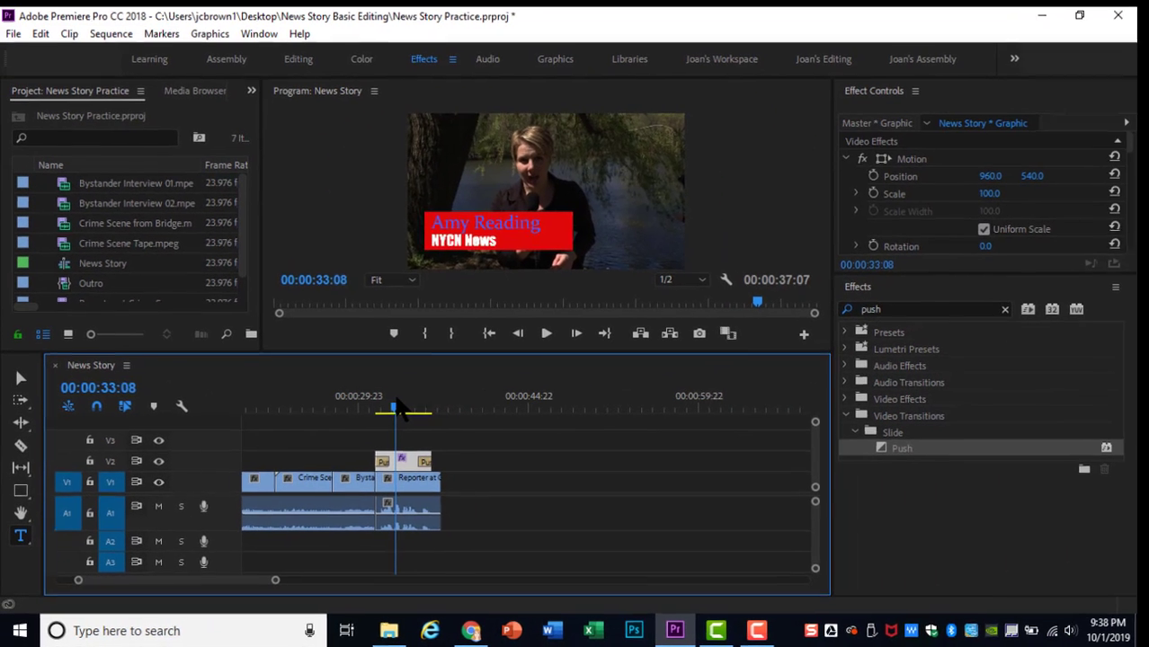
pyautogui.moveTo(402, 409); pyautogui.dragTo(442, 411)
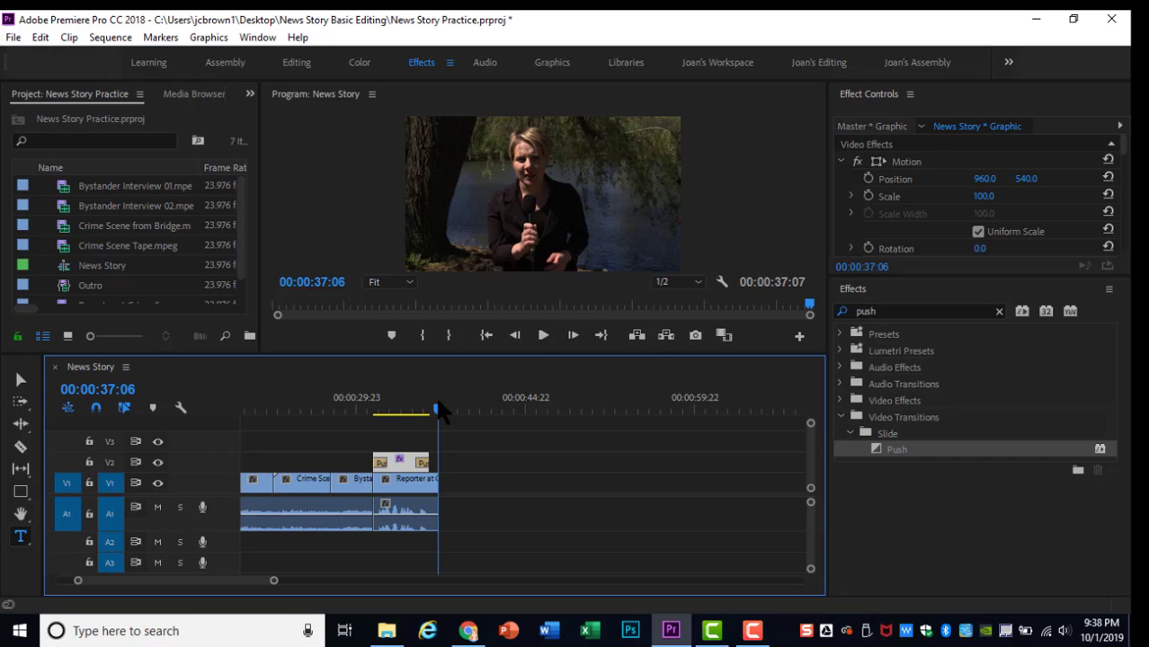
# Step: Tick Reverse on the closing Push transition, then return the playhead to 00:00:31:00
pyautogui.click(423, 463)
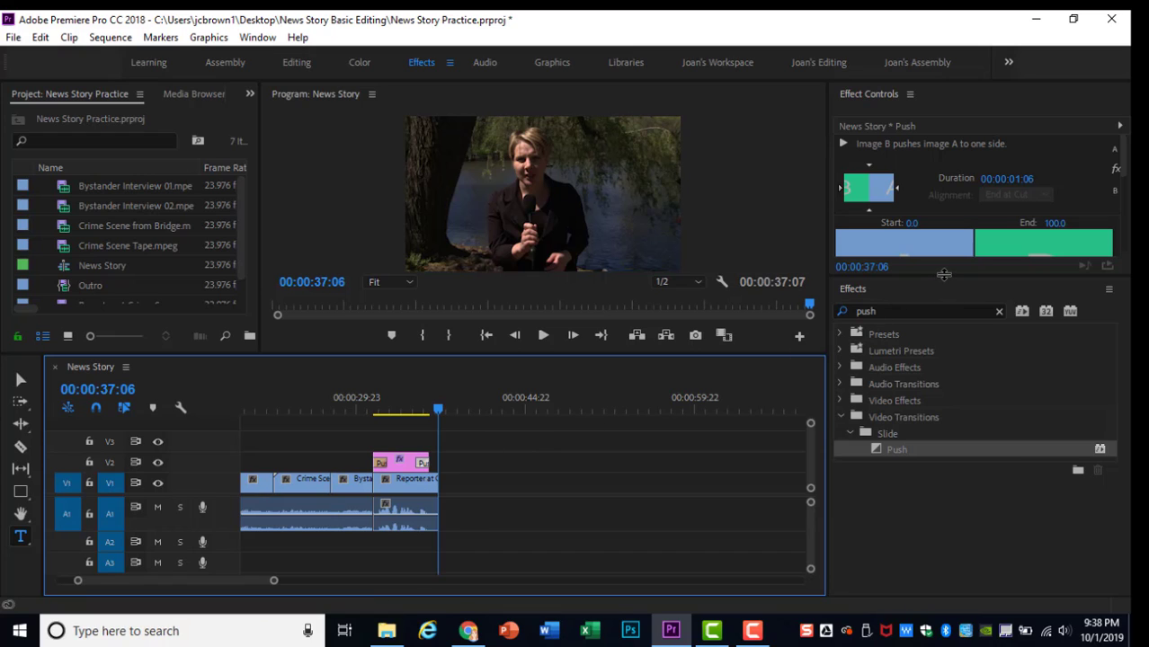
pyautogui.moveTo(944, 275); pyautogui.dragTo(957, 502)
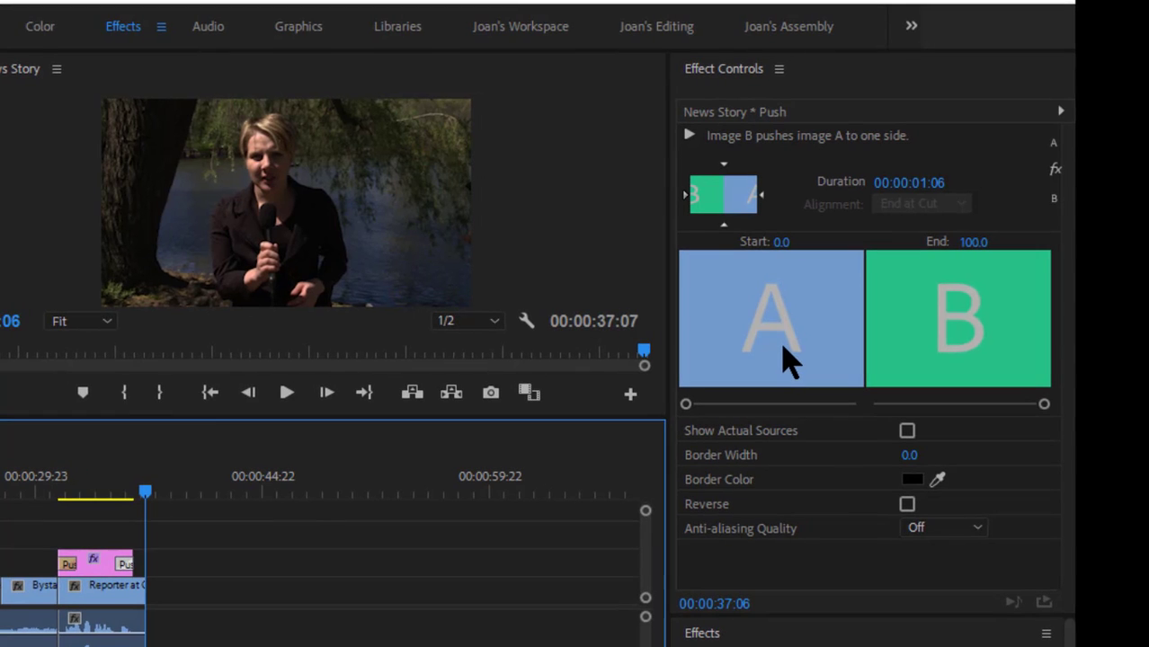
pyautogui.click(910, 506)
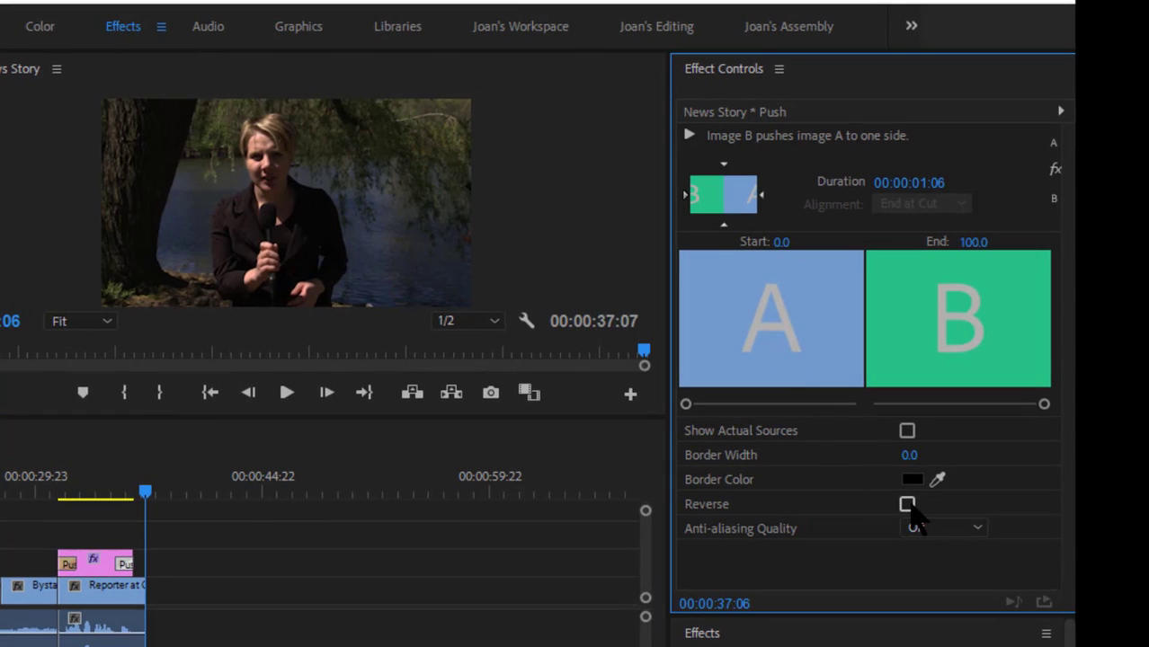
pyautogui.click(909, 505)
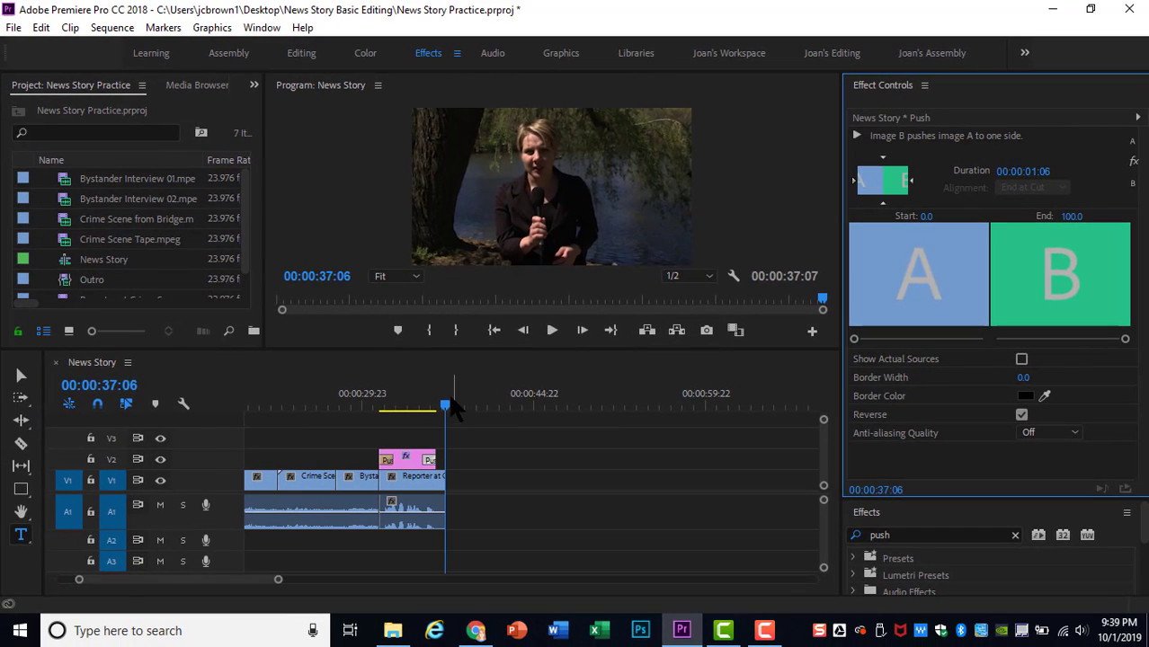
pyautogui.click(134, 496)
pyautogui.moveTo(433, 404); pyautogui.dragTo(374, 404)
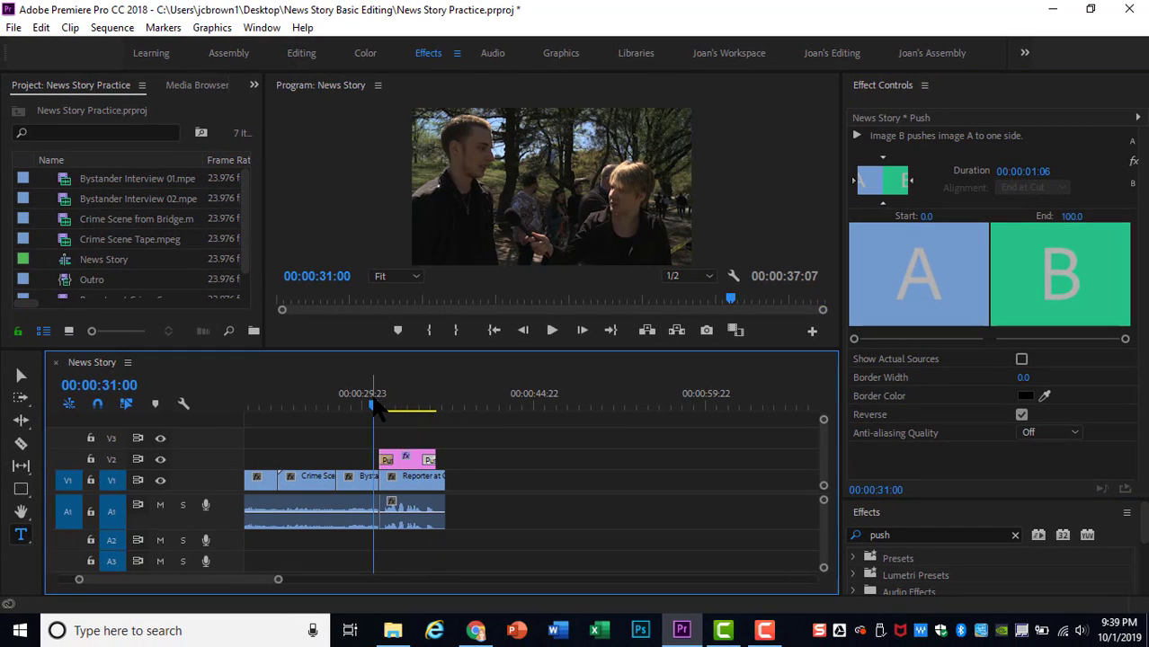
# Step: Play the lower third pushing in and out, then save with Ctrl+S
pyautogui.press('space')
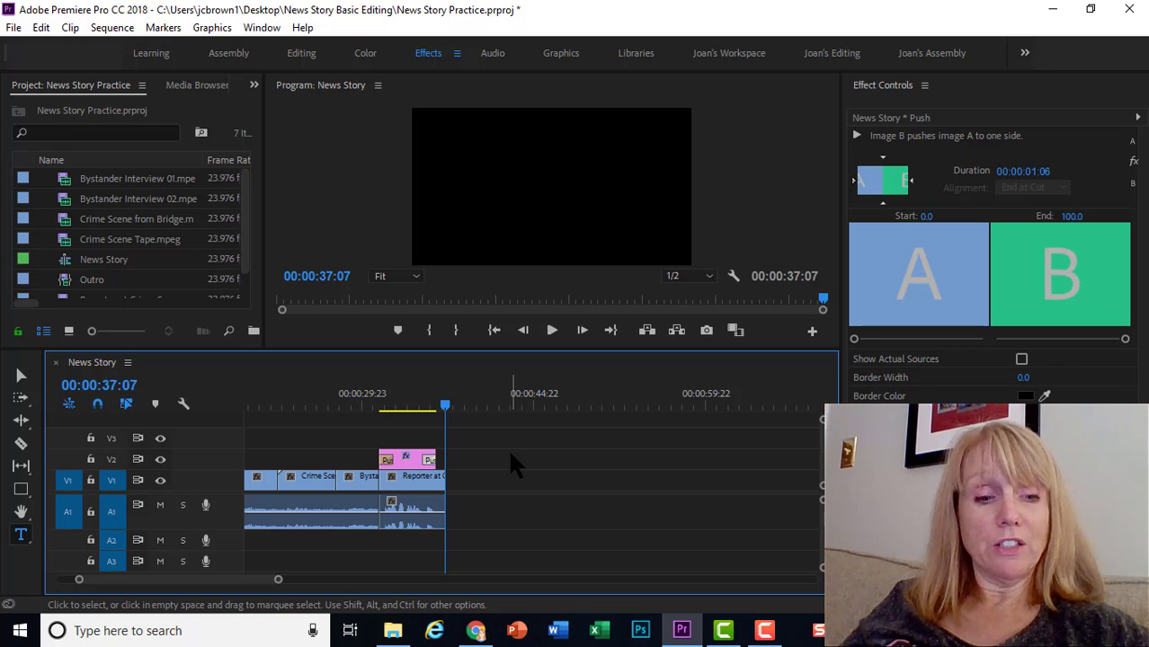
pyautogui.hotkey('ctrl', 's')
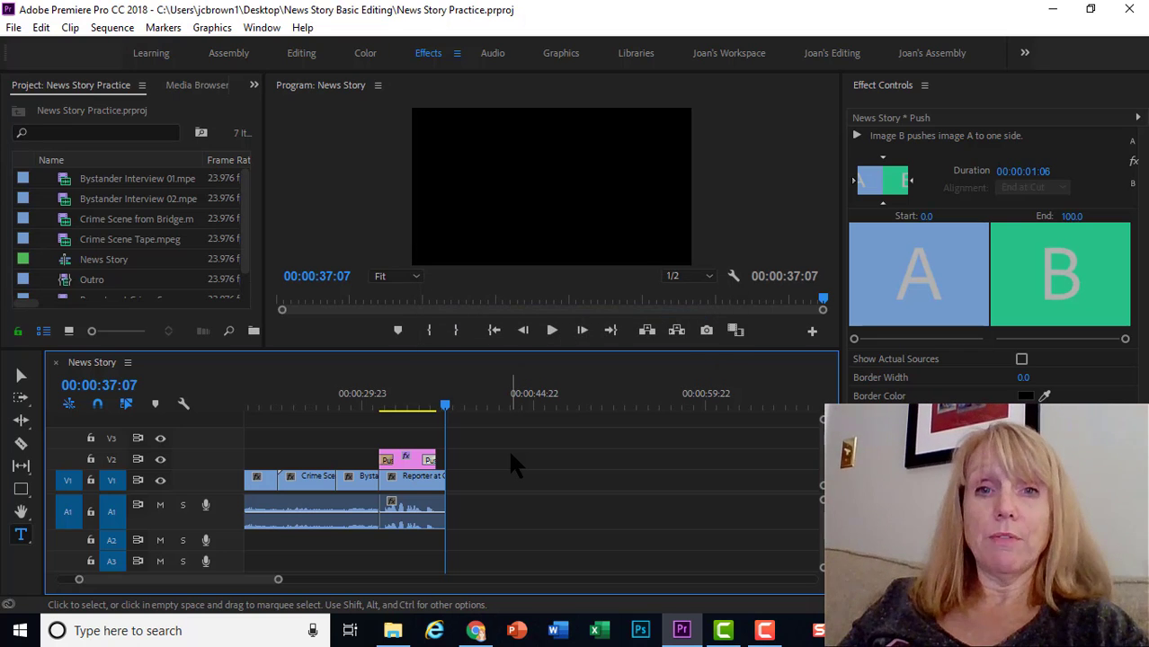